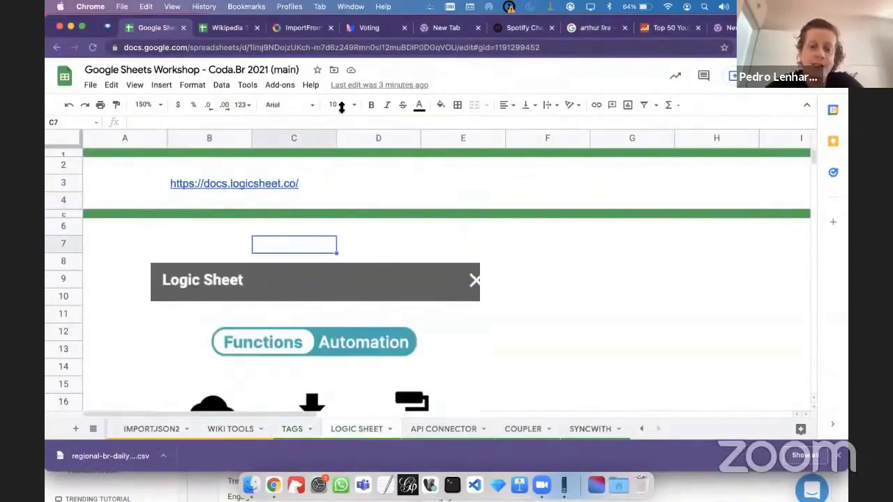
- Look over the API CONNECTOR, COUPLER and SYNCWITH sheets, then return to LOGIC SHEET
{"action": "scroll", "coordinate": [329, 284], "scroll_direction": "down", "scroll_amount": 2}
{"action": "scroll", "coordinate": [329, 283], "scroll_direction": "up", "scroll_amount": 2}
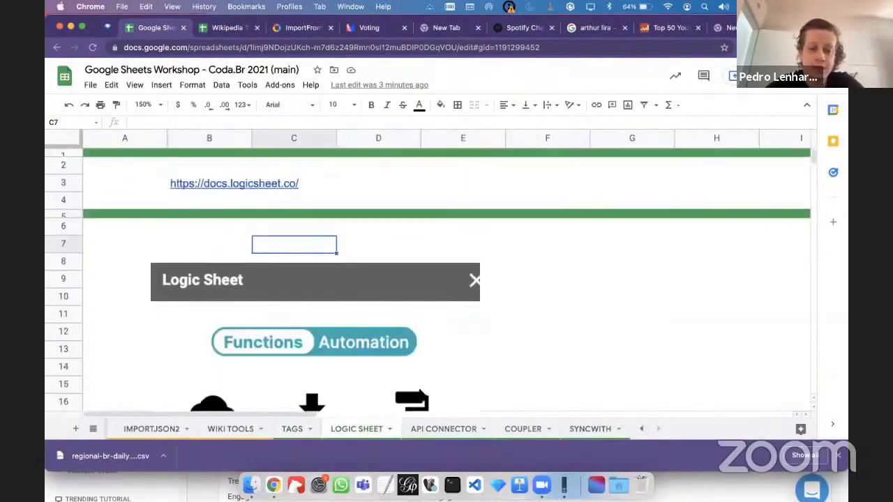
{"action": "left_click", "coordinate": [417, 430]}
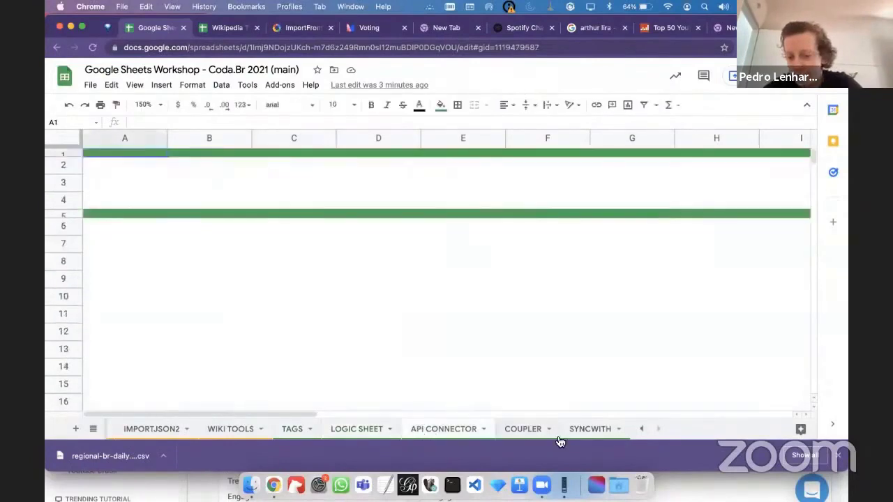
{"action": "left_click", "coordinate": [534, 429]}
{"action": "left_click", "coordinate": [583, 429]}
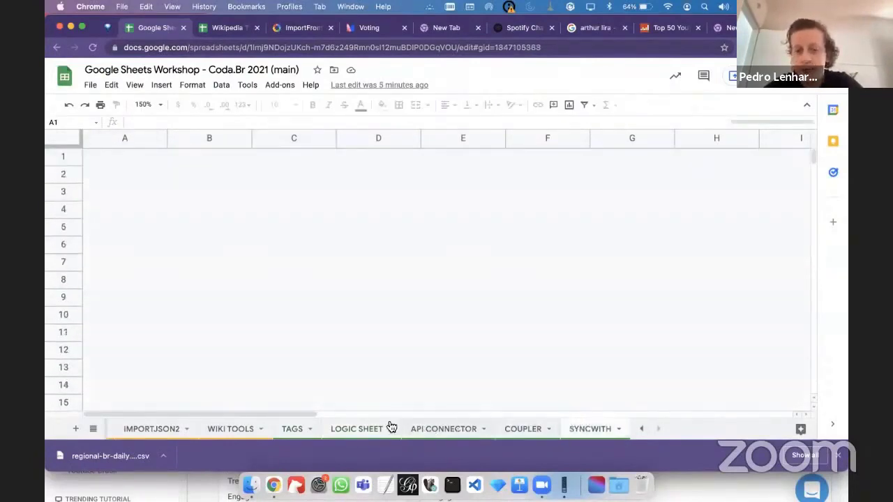
{"action": "left_click", "coordinate": [373, 428]}
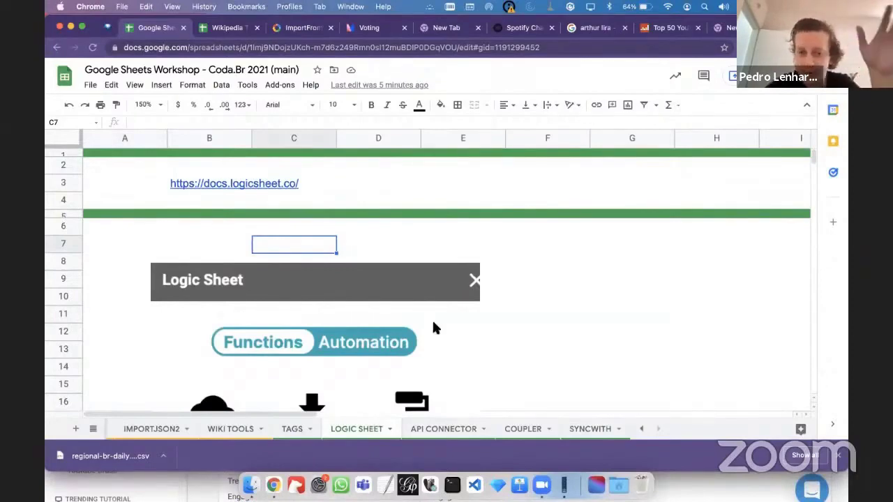
- Start the Logic Sheet add-on from the Add-ons menu
{"action": "scroll", "coordinate": [432, 319], "scroll_direction": "down", "scroll_amount": 2}
{"action": "scroll", "coordinate": [433, 300], "scroll_direction": "up", "scroll_amount": 2}
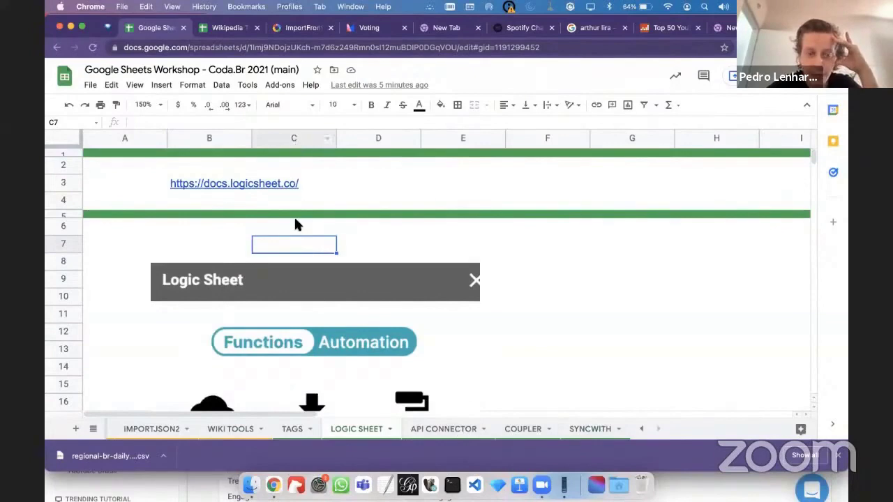
{"action": "scroll", "coordinate": [294, 224], "scroll_direction": "down", "scroll_amount": 5}
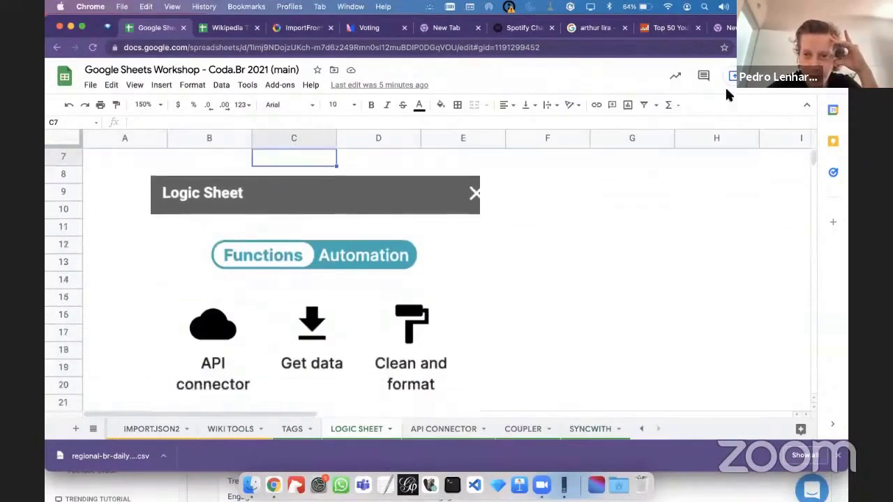
{"action": "scroll", "coordinate": [425, 288], "scroll_direction": "up", "scroll_amount": 5}
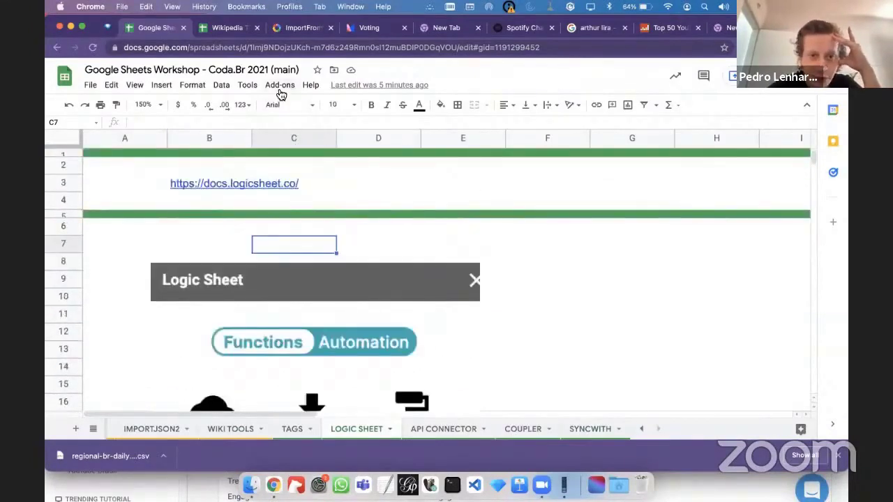
{"action": "left_click", "coordinate": [280, 89]}
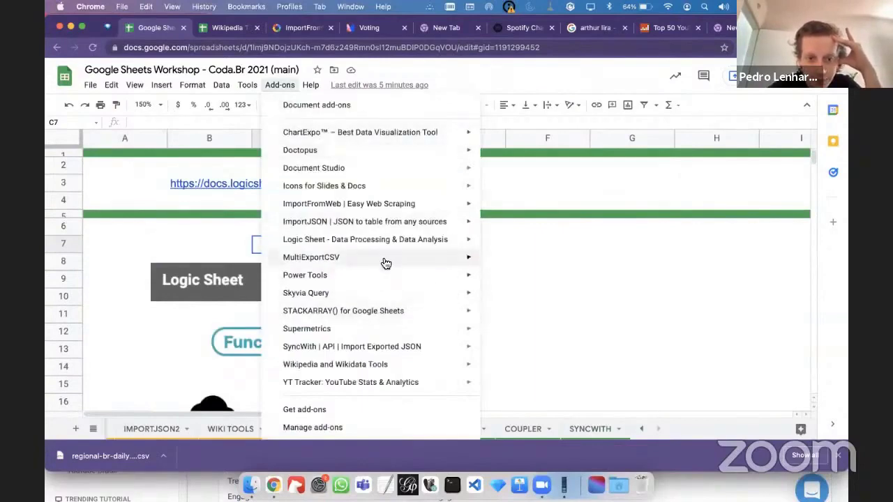
{"action": "left_click", "coordinate": [487, 242]}
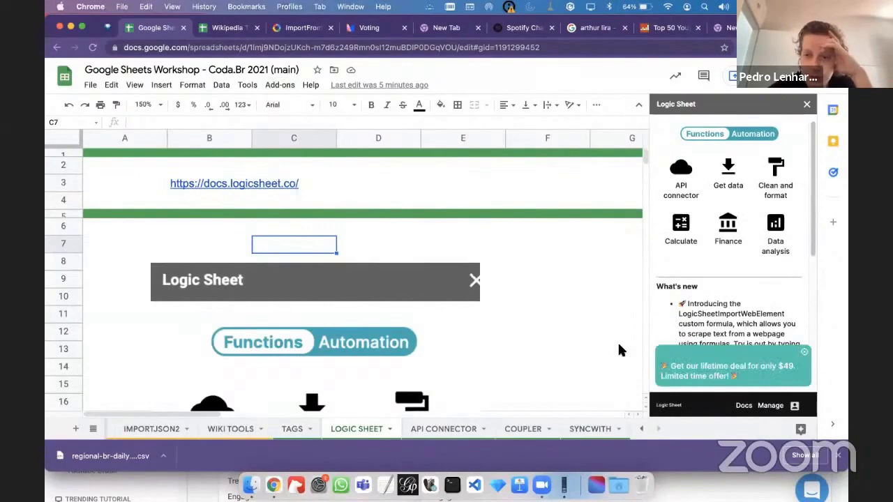
- Bring up Logic Sheet's API connector Pull from an API request form
{"action": "left_click", "coordinate": [683, 173]}
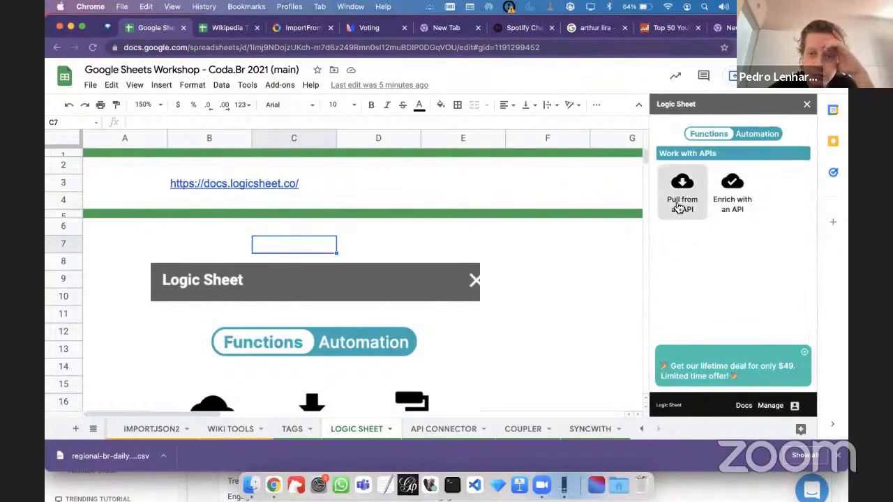
{"action": "left_click", "coordinate": [680, 204]}
{"action": "scroll", "coordinate": [678, 213], "scroll_direction": "down", "scroll_amount": 3}
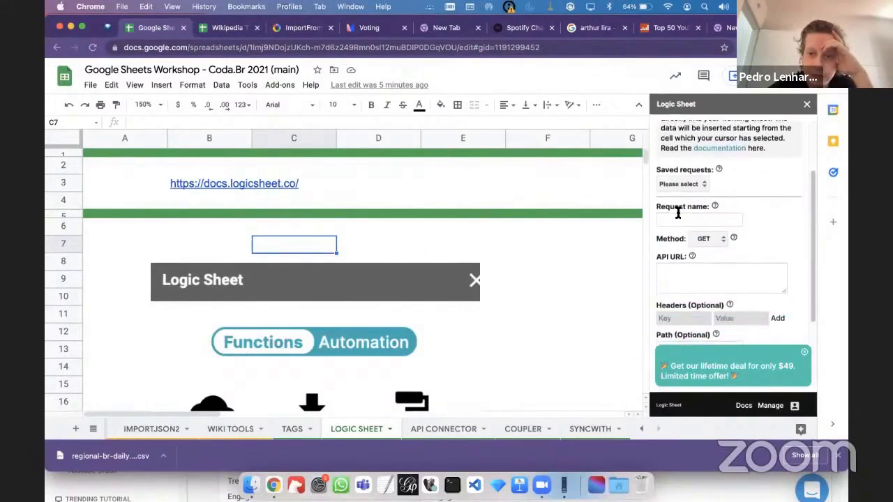
{"action": "left_click", "coordinate": [677, 211]}
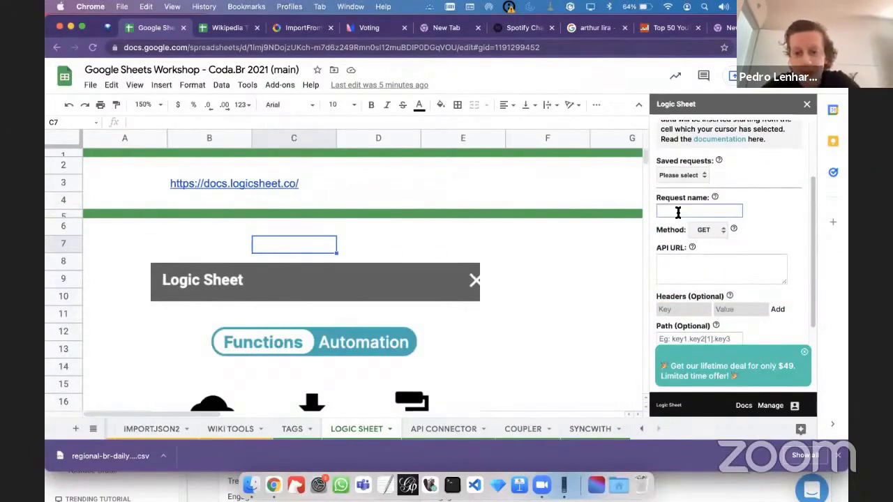
{"action": "scroll", "coordinate": [678, 212], "scroll_direction": "down", "scroll_amount": 1}
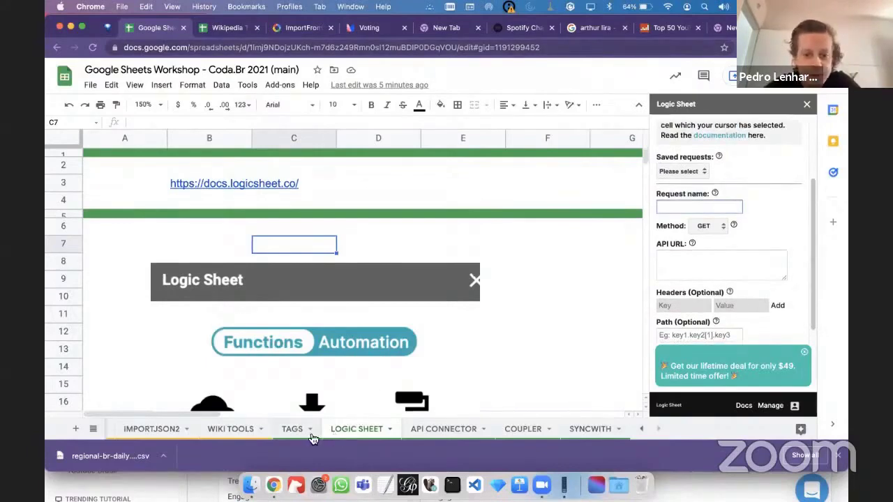
- Switch to the SYNCWITH sheet and review the request form's API URL field
{"action": "left_click", "coordinate": [429, 430]}
{"action": "left_click", "coordinate": [523, 430]}
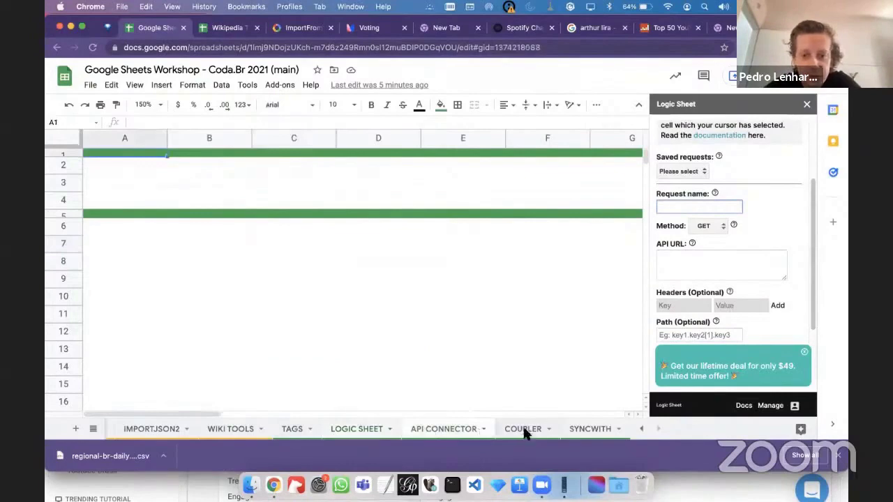
{"action": "left_click", "coordinate": [582, 430]}
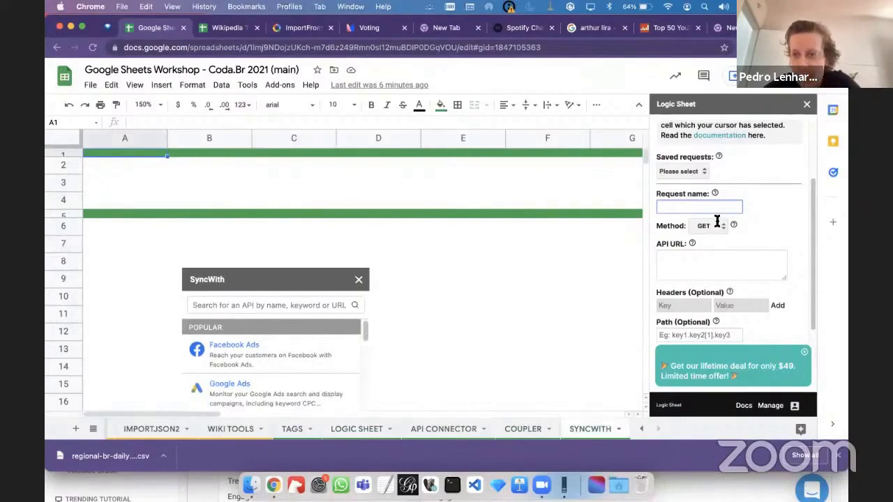
{"action": "left_click", "coordinate": [705, 267]}
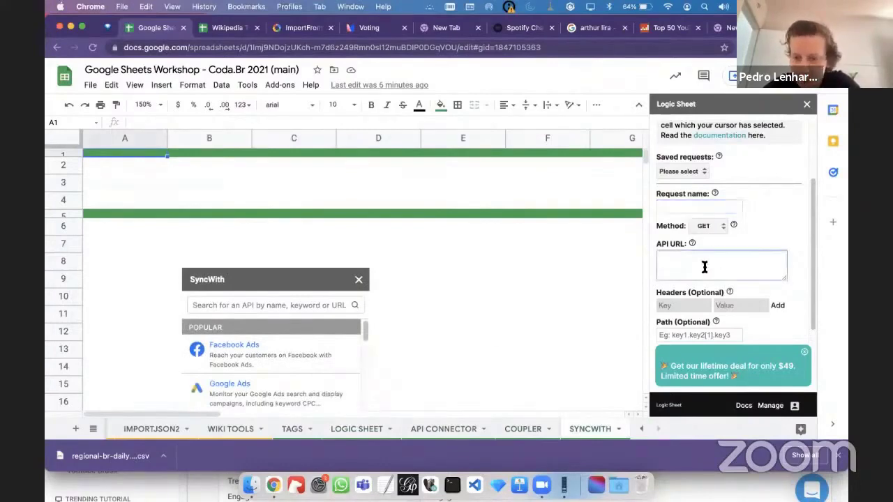
{"action": "scroll", "coordinate": [705, 267], "scroll_direction": "down", "scroll_amount": 3}
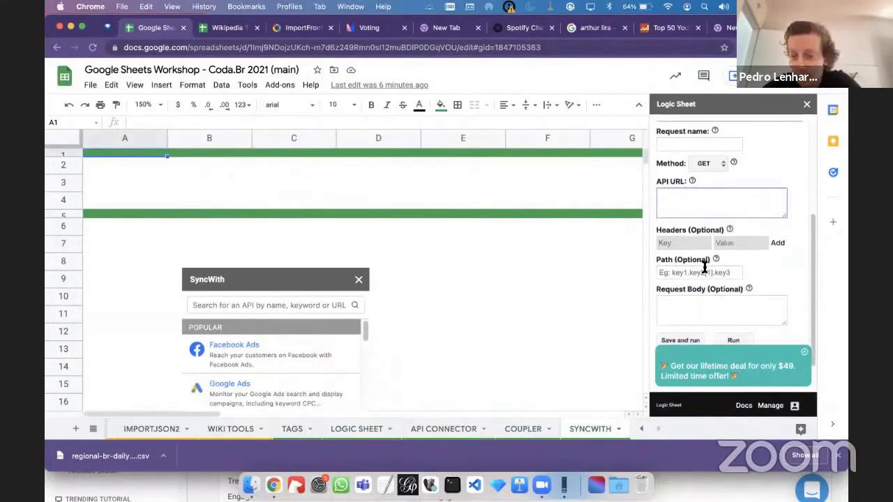
{"action": "scroll", "coordinate": [704, 268], "scroll_direction": "down", "scroll_amount": 1}
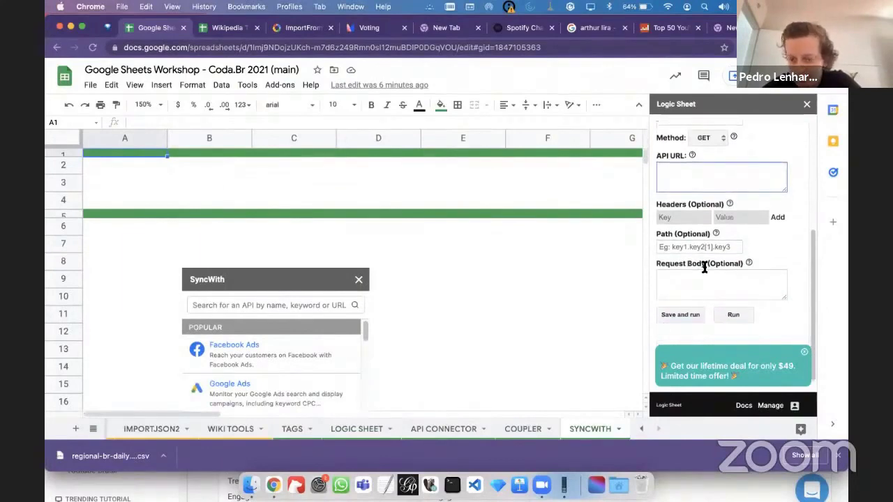
{"action": "scroll", "coordinate": [705, 268], "scroll_direction": "up", "scroll_amount": 5}
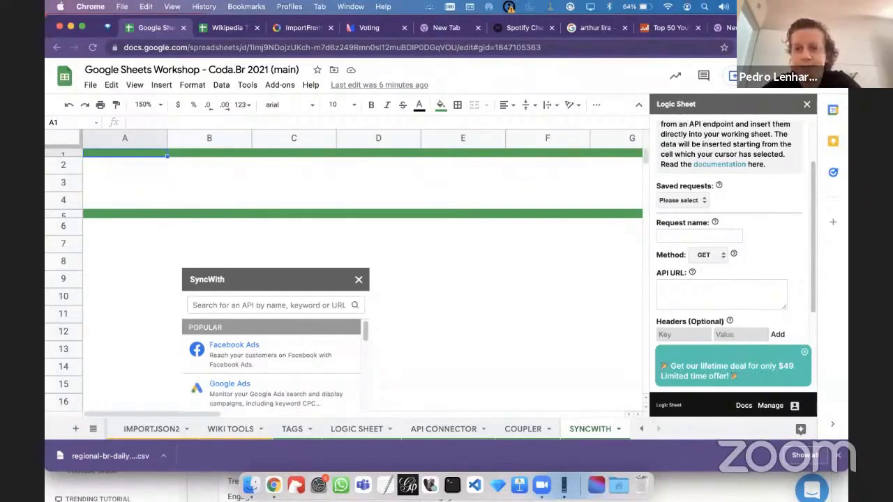
- Load brasil.io in a new browser tab
{"action": "key", "text": "super+t"}
{"action": "type", "text": "b"}
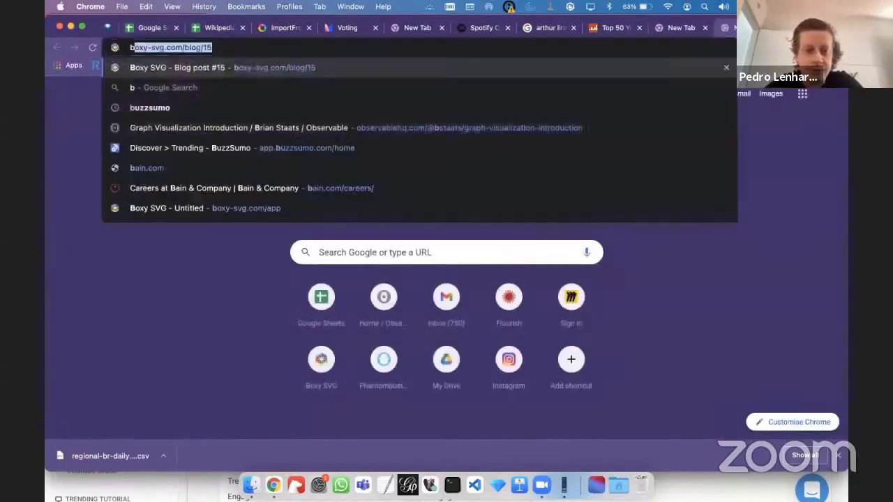
{"action": "type", "text": "rasil.io"}
{"action": "key", "text": "Return"}
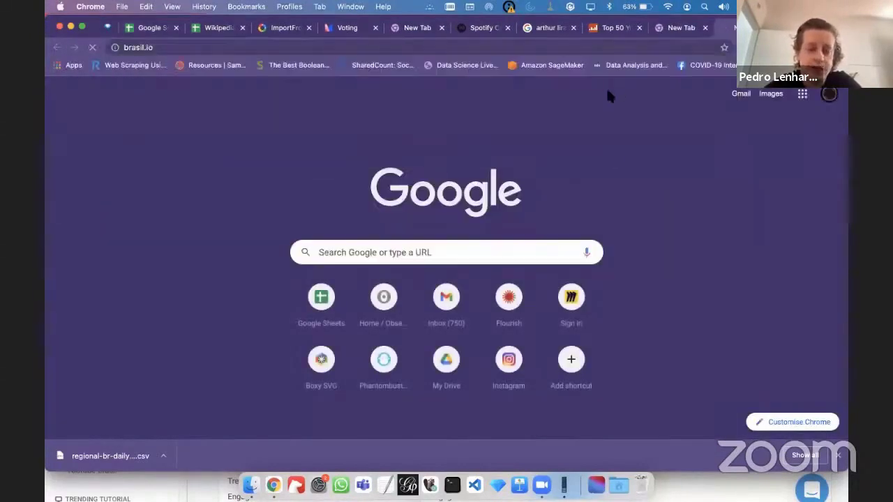
- Look over the brasil.io Datasets cards, then go back to the spreadsheet tab
{"action": "scroll", "coordinate": [529, 295], "scroll_direction": "down", "scroll_amount": 5}
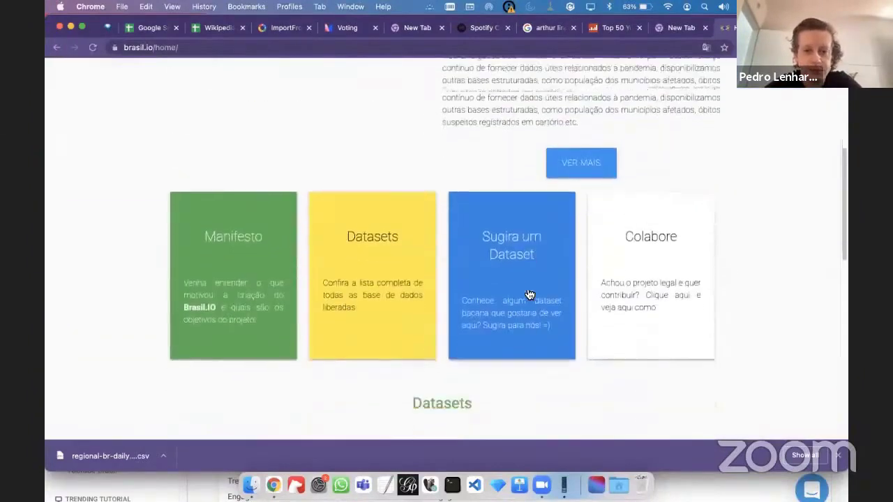
{"action": "scroll", "coordinate": [529, 294], "scroll_direction": "down", "scroll_amount": 5}
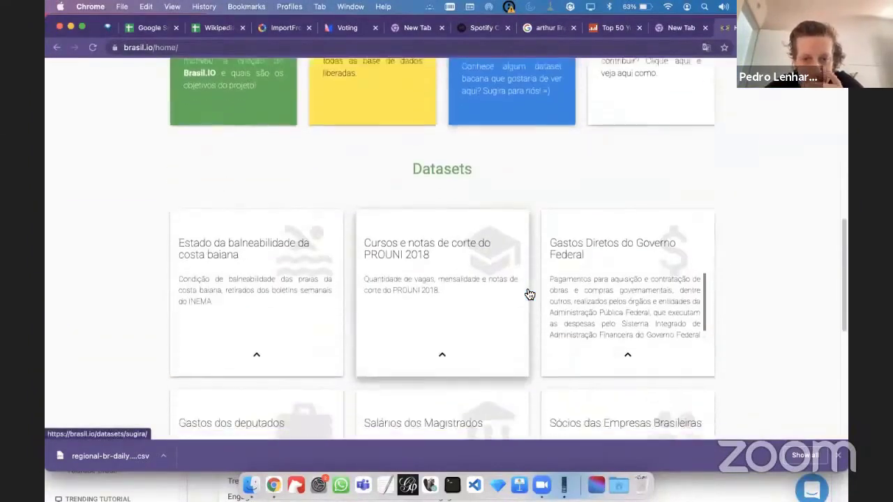
{"action": "scroll", "coordinate": [526, 293], "scroll_direction": "up", "scroll_amount": 4}
{"action": "scroll", "coordinate": [573, 285], "scroll_direction": "down", "scroll_amount": 4}
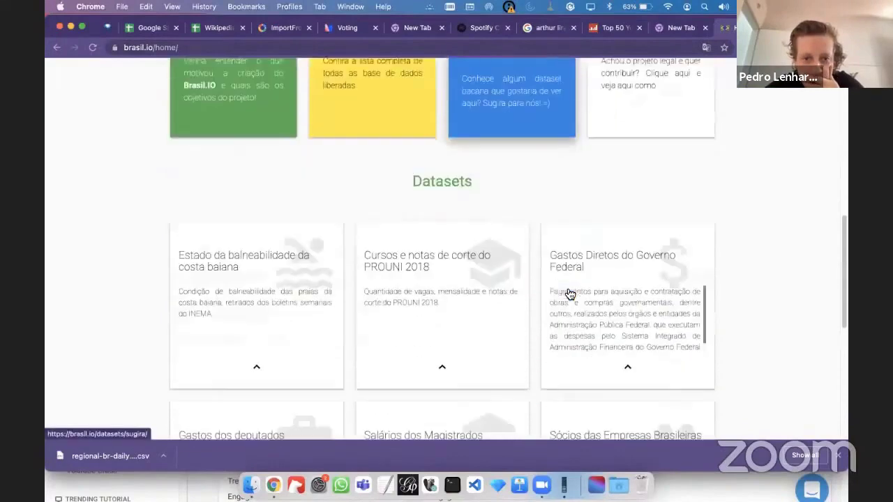
{"action": "scroll", "coordinate": [569, 294], "scroll_direction": "up", "scroll_amount": 5}
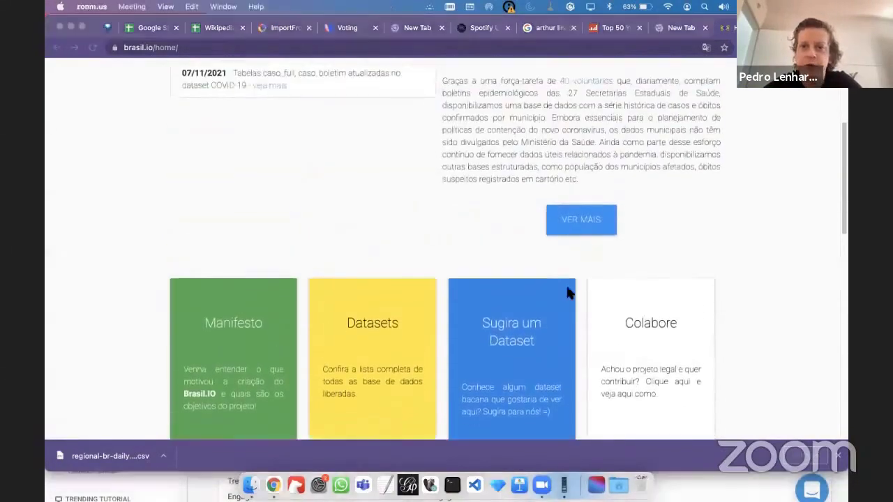
{"action": "left_click", "coordinate": [659, 172]}
- Return from the Wikipedia Tools tab to the Google Sheets Workshop spreadsheet
{"action": "left_click", "coordinate": [216, 28]}
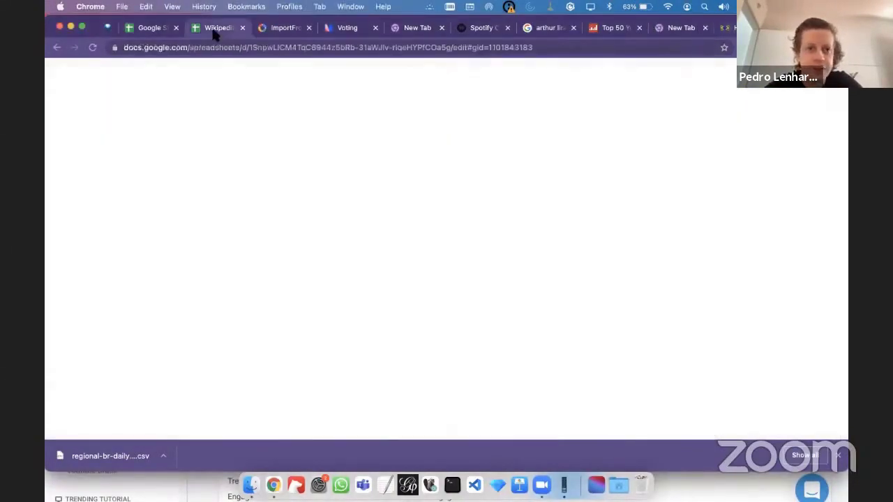
{"action": "left_click", "coordinate": [137, 31]}
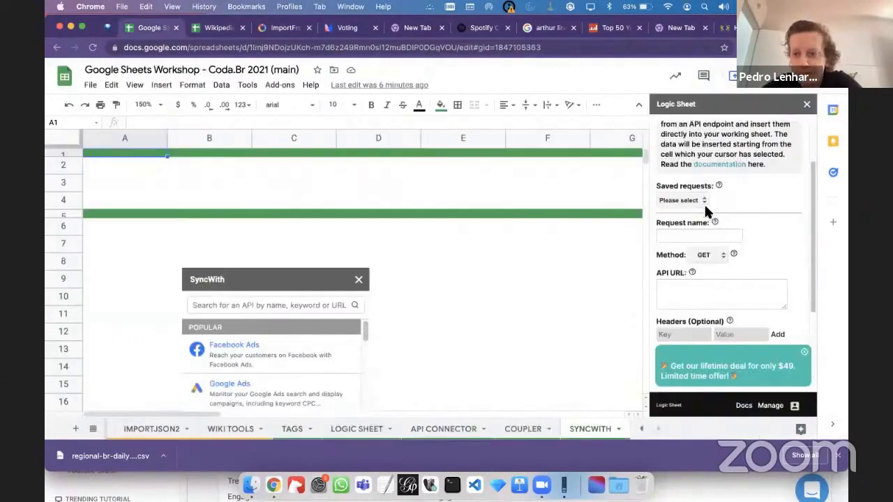
{"action": "scroll", "coordinate": [698, 226], "scroll_direction": "up", "scroll_amount": 3}
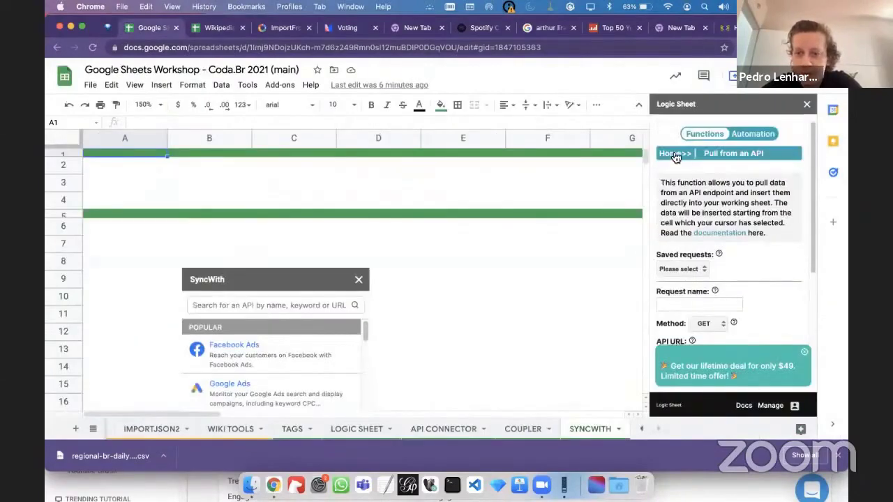
- Open Logic Sheet's Get data from a database form, preset to MySQL on port 3306
{"action": "left_click", "coordinate": [675, 155]}
{"action": "left_click", "coordinate": [734, 180]}
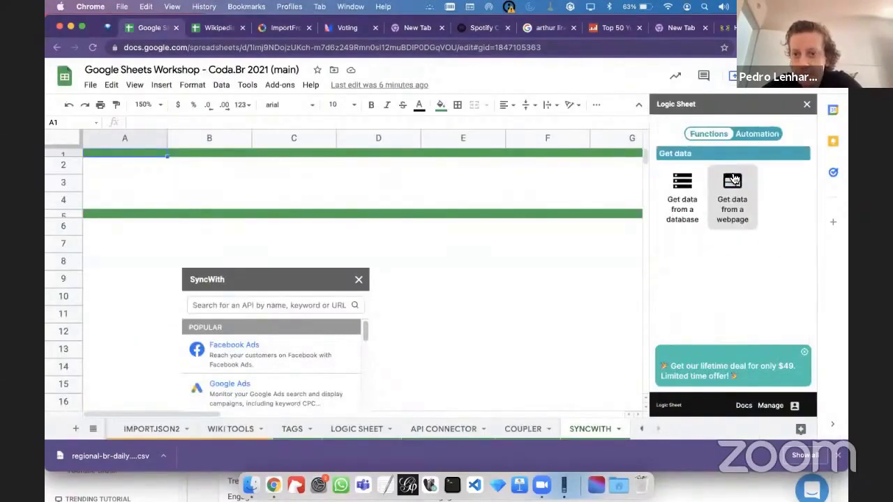
{"action": "left_click", "coordinate": [688, 212]}
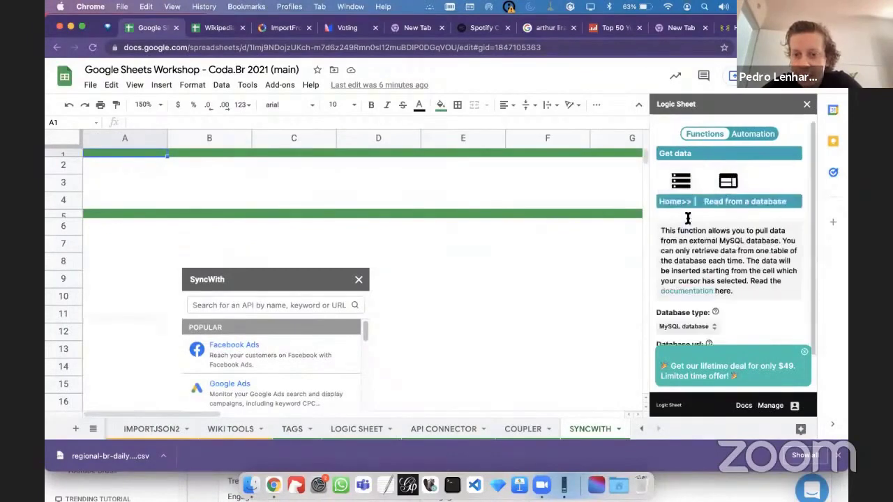
{"action": "mouse_move", "coordinate": [716, 266]}
{"action": "scroll", "coordinate": [718, 265], "scroll_direction": "down", "scroll_amount": 2}
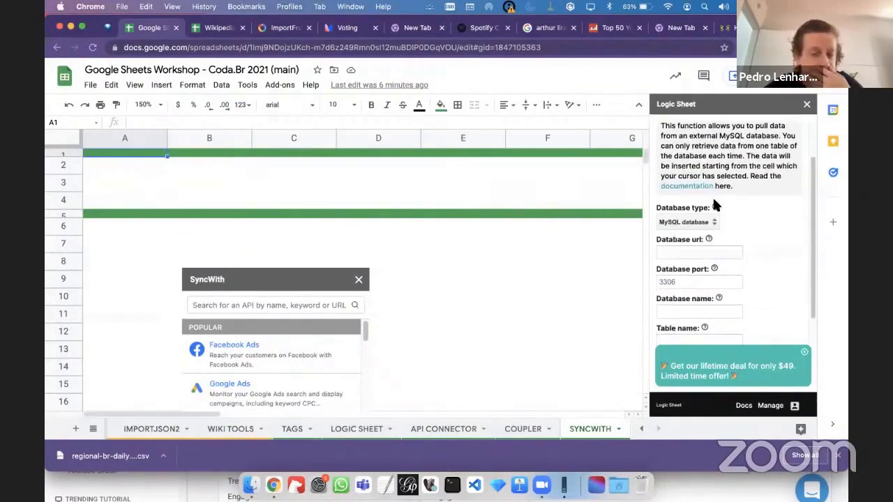
{"action": "left_click", "coordinate": [696, 252]}
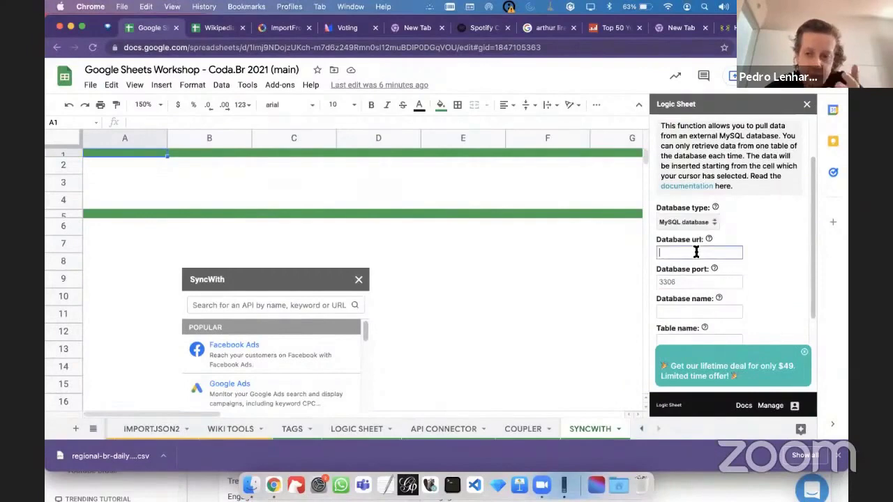
{"action": "scroll", "coordinate": [696, 252], "scroll_direction": "down", "scroll_amount": 2}
{"action": "scroll", "coordinate": [696, 254], "scroll_direction": "down", "scroll_amount": 1}
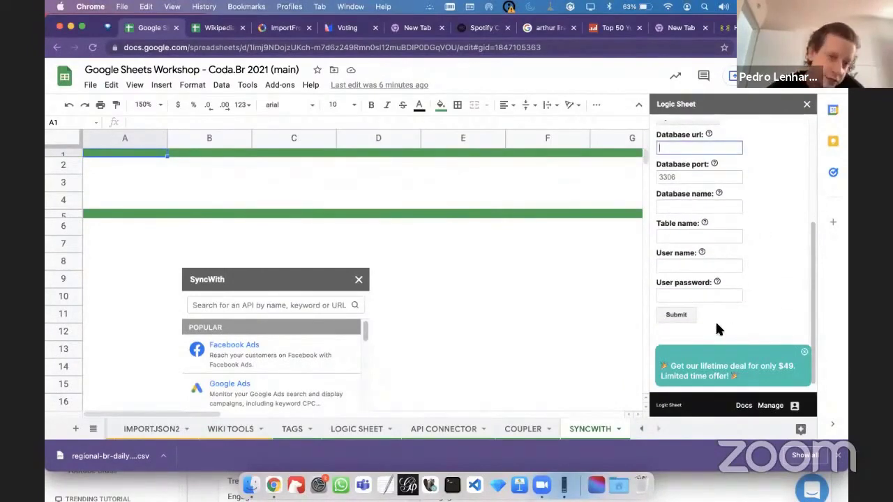
{"action": "scroll", "coordinate": [716, 324], "scroll_direction": "up", "scroll_amount": 5}
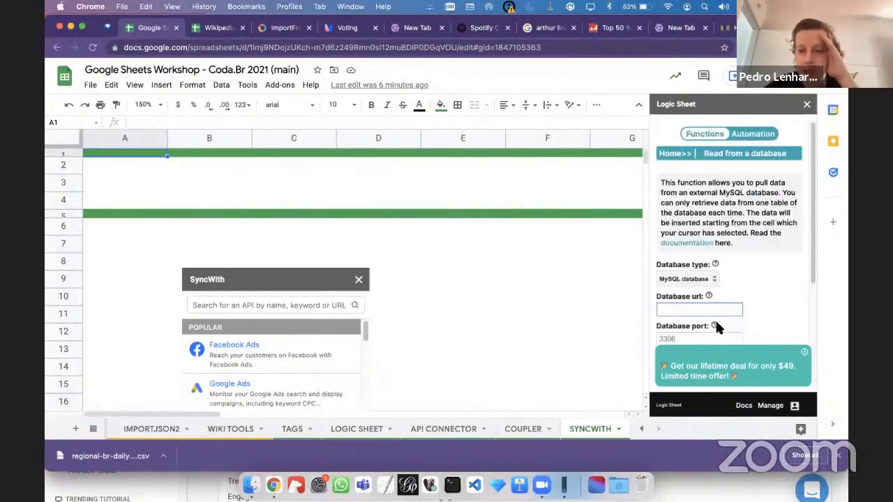
- Inspect Logic Sheet's Get data from a webpage form, keeping Table as the data type
{"action": "left_click", "coordinate": [683, 161]}
{"action": "left_click", "coordinate": [719, 180]}
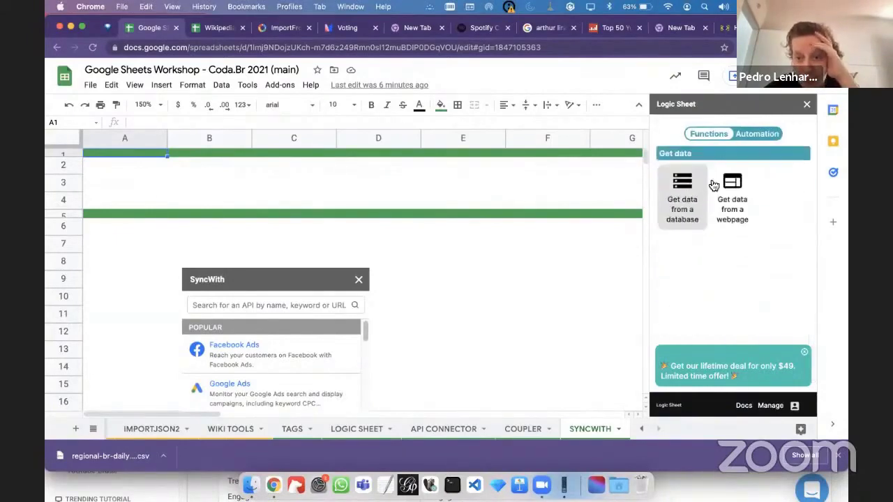
{"action": "left_click", "coordinate": [732, 187]}
{"action": "scroll", "coordinate": [731, 231], "scroll_direction": "down", "scroll_amount": 2}
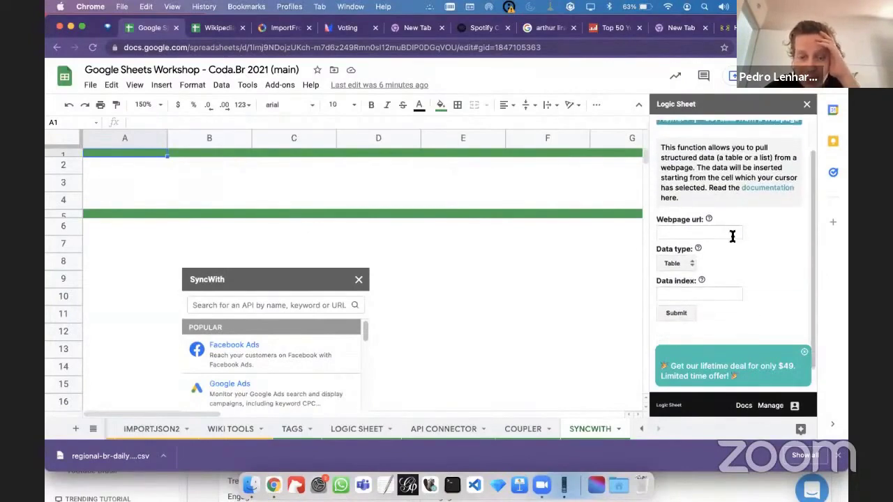
{"action": "left_click", "coordinate": [713, 230]}
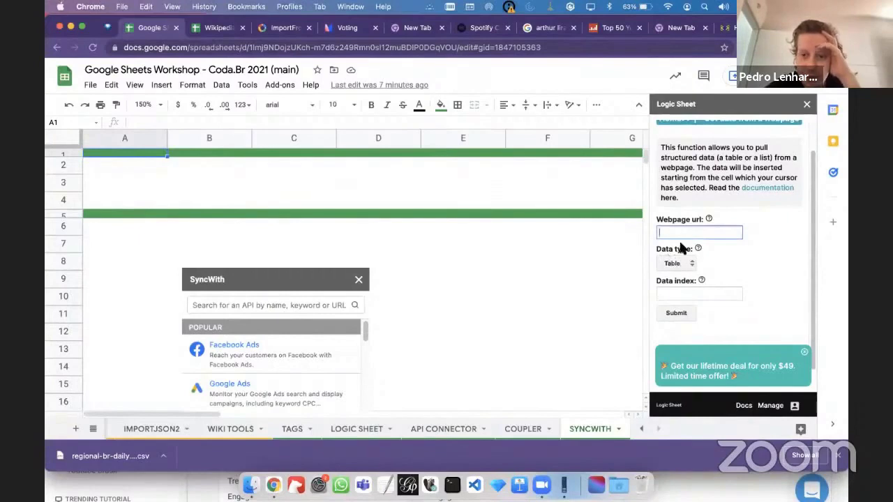
{"action": "left_click", "coordinate": [683, 264]}
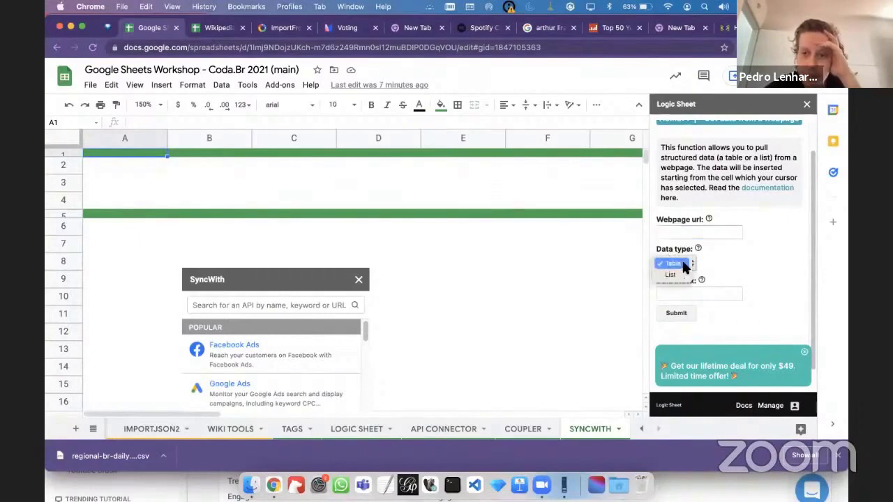
{"action": "left_click", "coordinate": [758, 282]}
{"action": "left_click", "coordinate": [721, 294]}
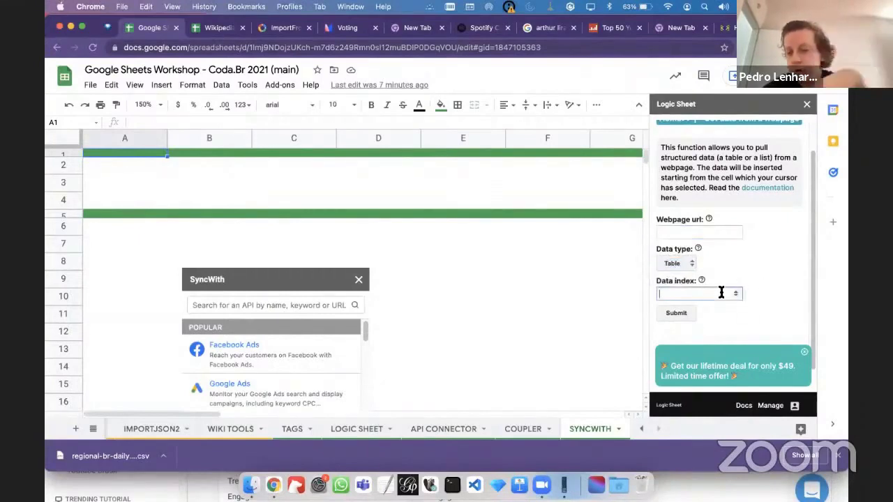
{"action": "scroll", "coordinate": [717, 301], "scroll_direction": "up", "scroll_amount": 2}
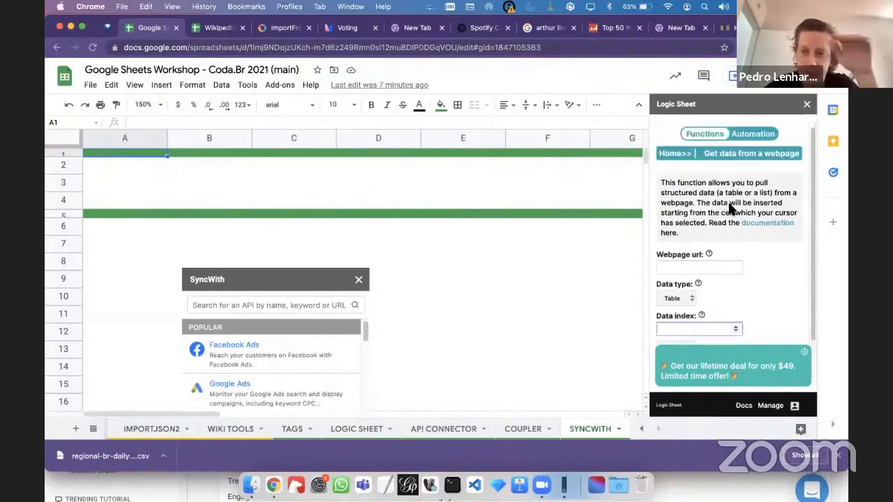
- View the Finance function group, then return to the Logic Sheet Functions home
{"action": "left_click", "coordinate": [696, 140]}
{"action": "left_click", "coordinate": [683, 153]}
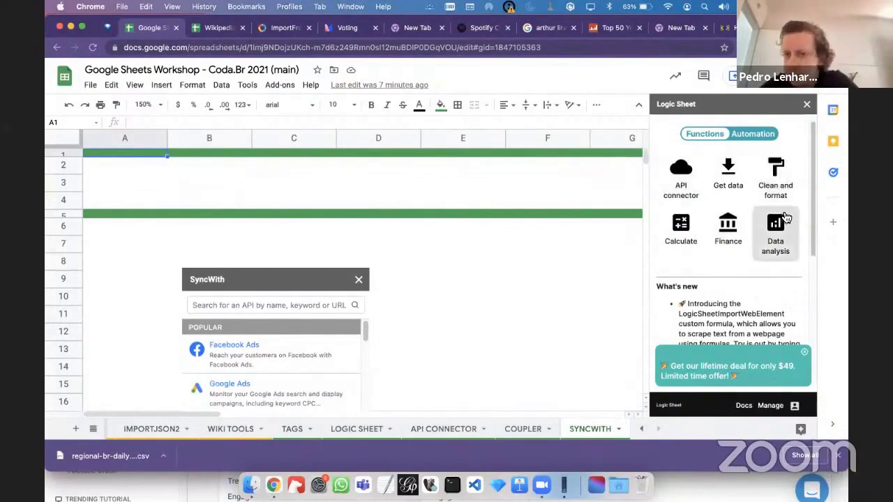
{"action": "left_click", "coordinate": [738, 242]}
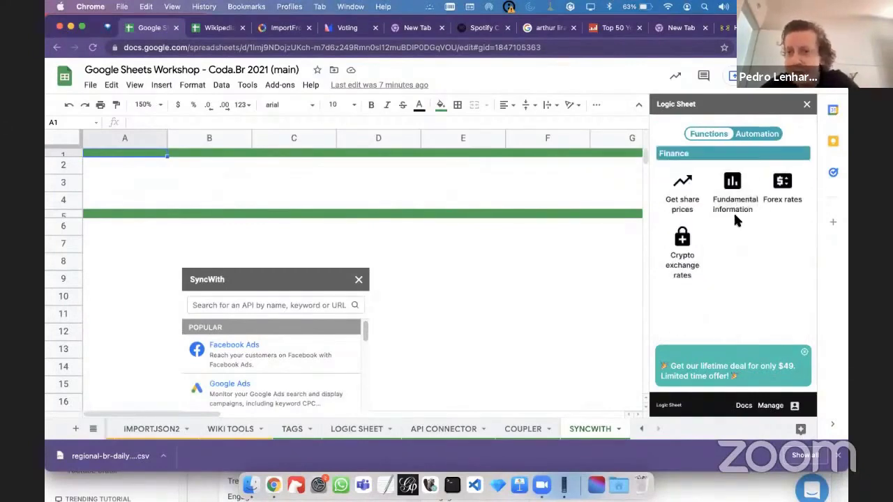
{"action": "left_click", "coordinate": [678, 159]}
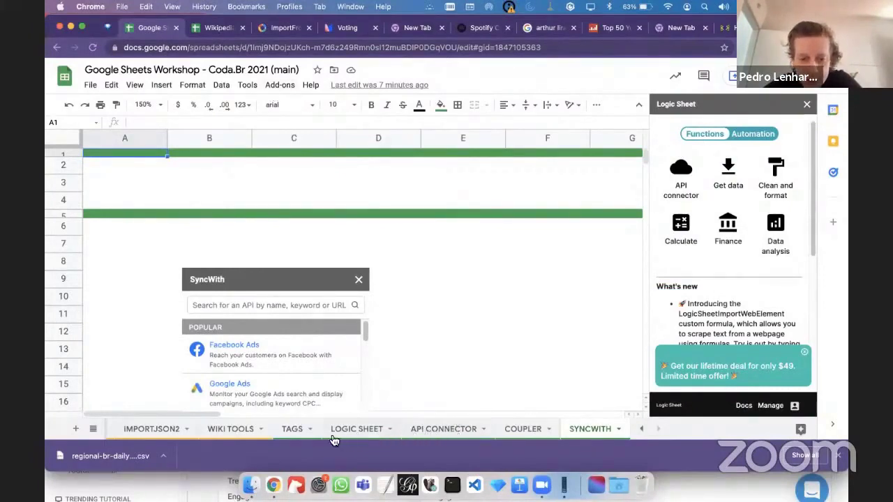
{"action": "left_click", "coordinate": [442, 432]}
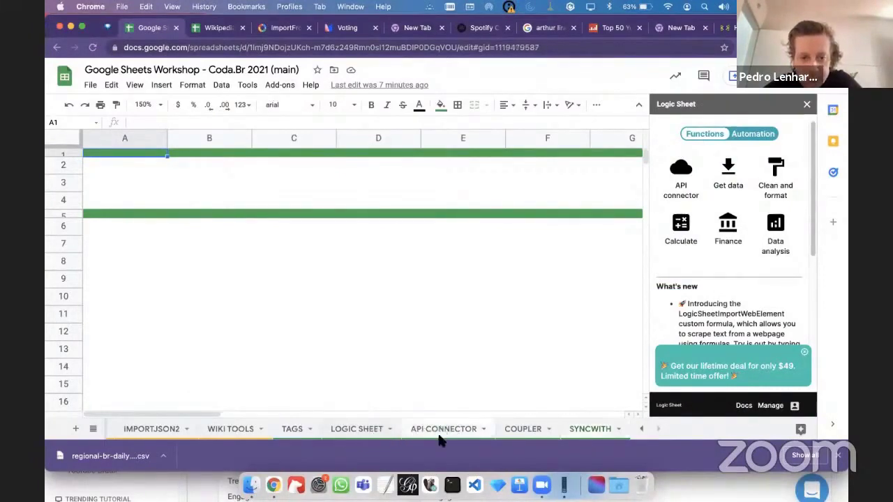
{"action": "left_click", "coordinate": [279, 85]}
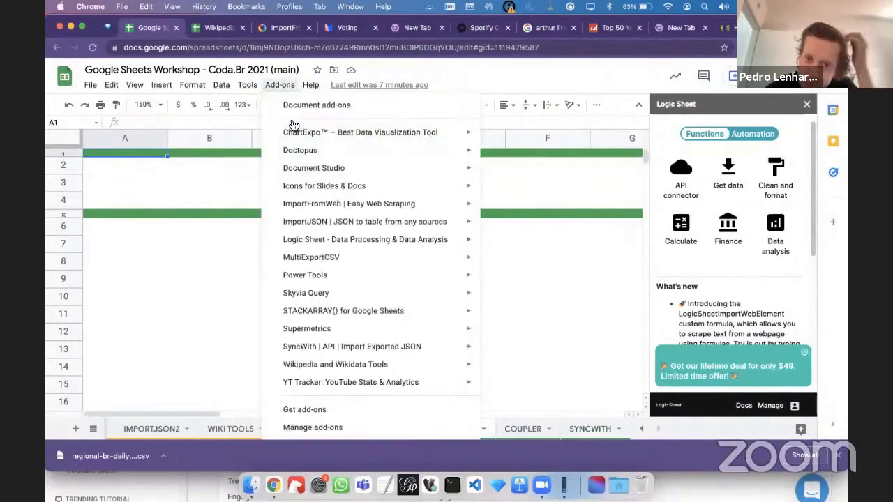
{"action": "mouse_move", "coordinate": [328, 170]}
{"action": "mouse_move", "coordinate": [402, 275]}
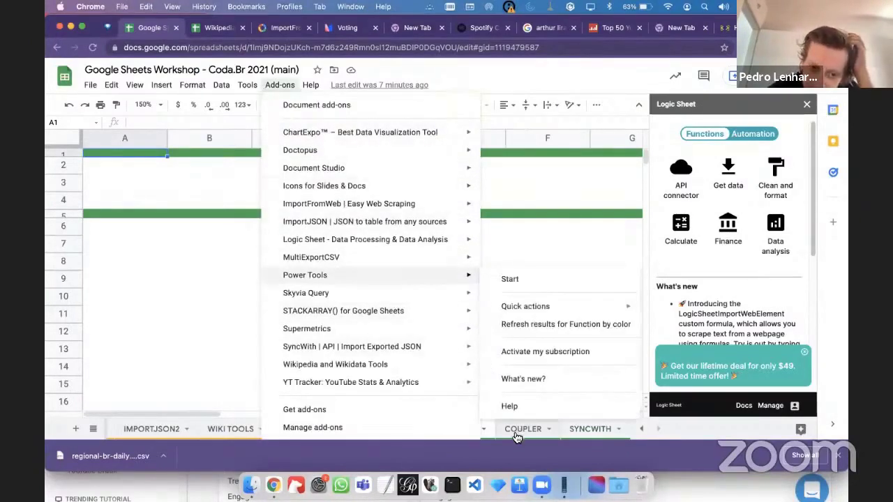
{"action": "left_click", "coordinate": [516, 438]}
{"action": "left_click", "coordinate": [571, 429]}
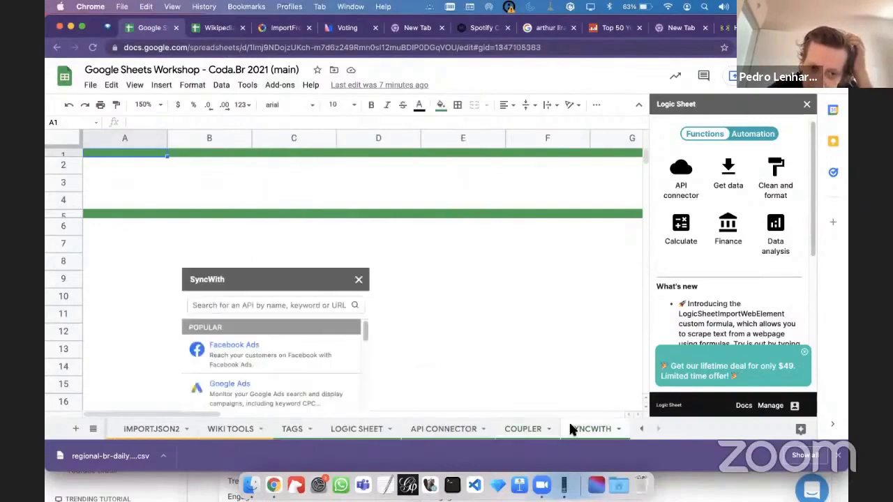
{"action": "left_click", "coordinate": [455, 332]}
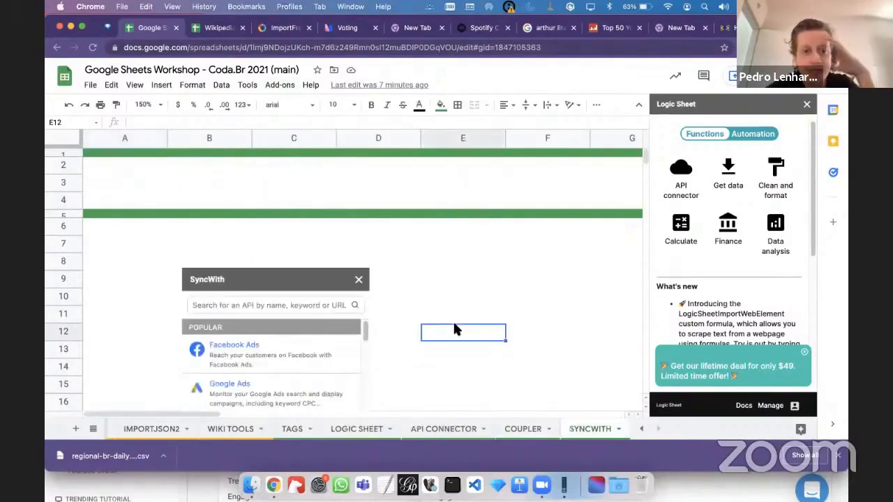
- Launch SyncWith, close its sidebar, and reopen its connection manager
{"action": "left_click", "coordinate": [283, 90]}
{"action": "mouse_move", "coordinate": [365, 346]}
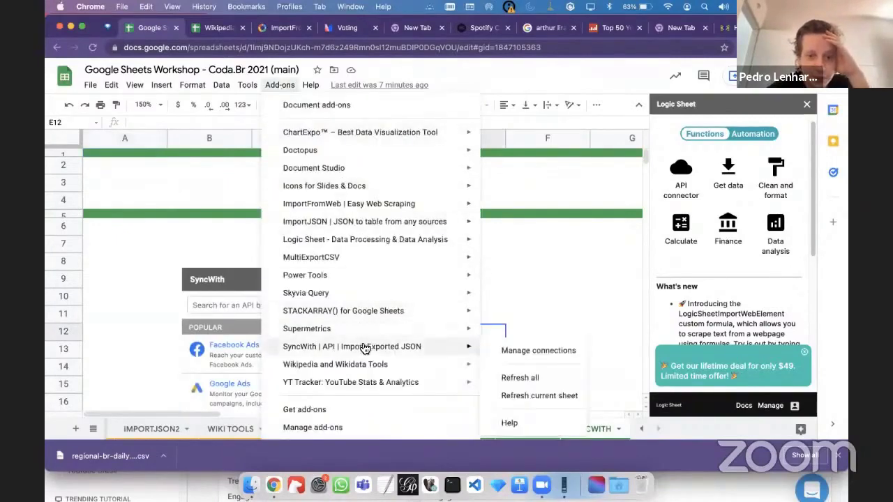
{"action": "left_click", "coordinate": [518, 359]}
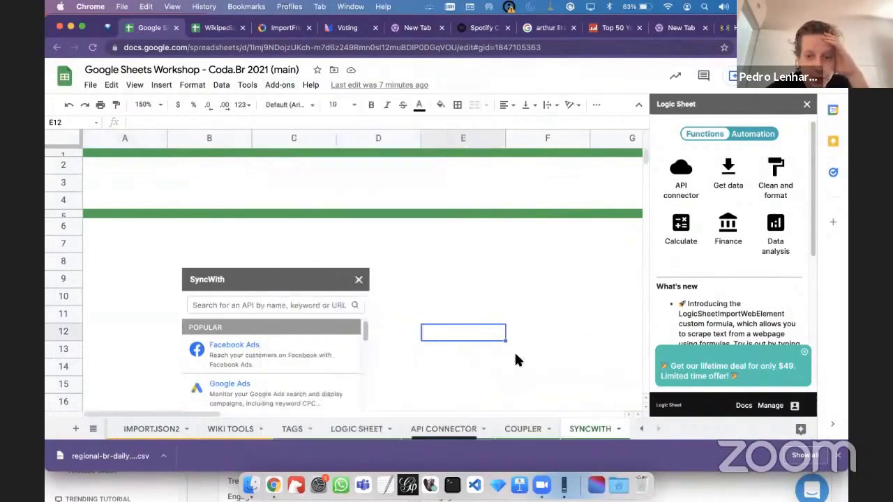
{"action": "left_click", "coordinate": [808, 106]}
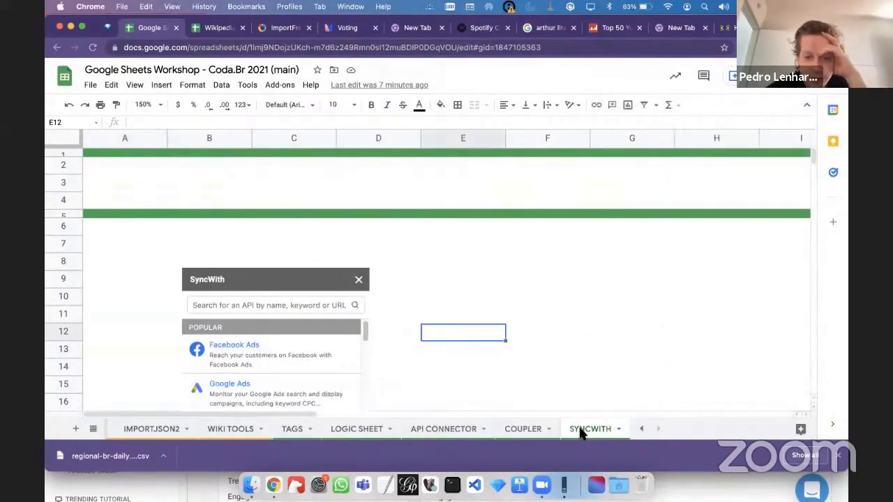
{"action": "left_click", "coordinate": [279, 84]}
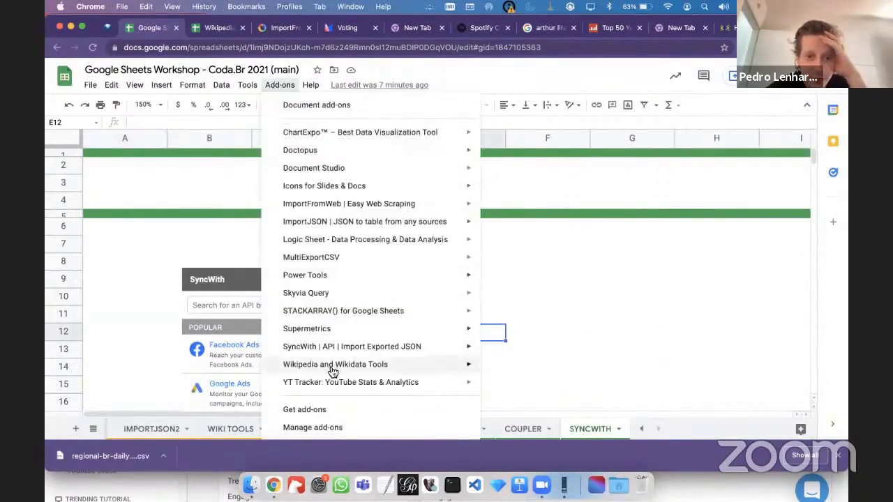
{"action": "mouse_move", "coordinate": [334, 384]}
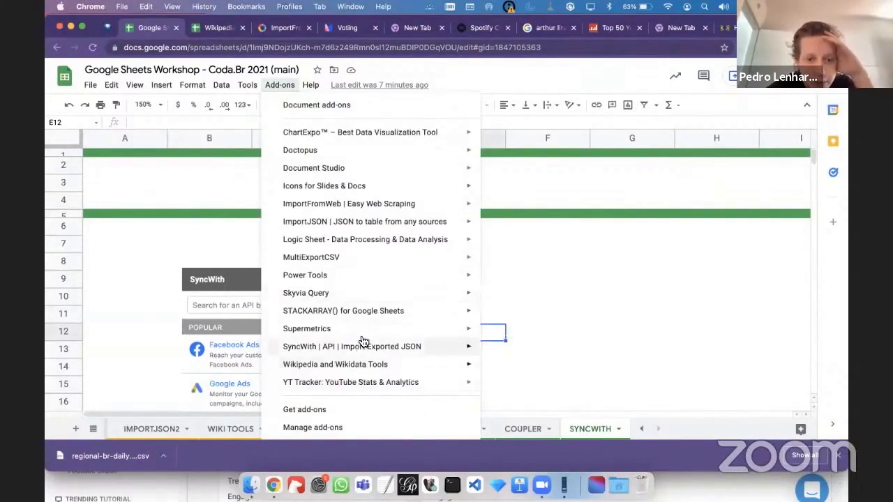
{"action": "mouse_move", "coordinate": [363, 347]}
{"action": "left_click", "coordinate": [528, 351]}
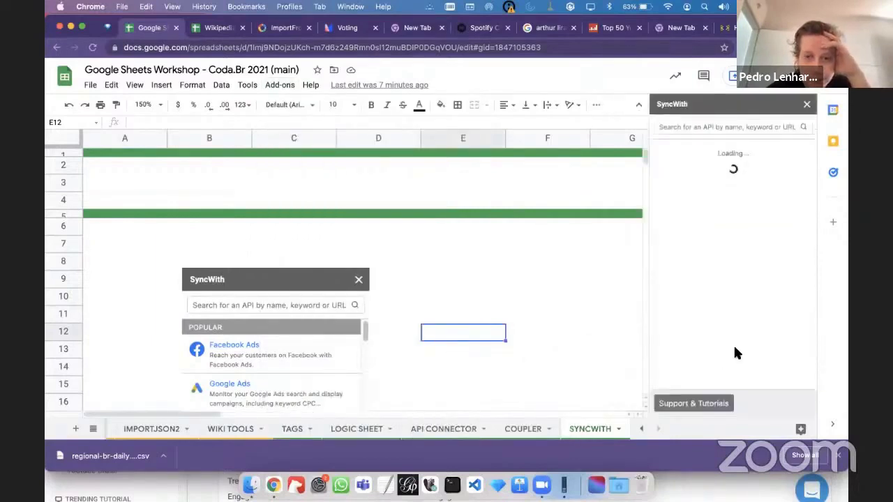
- Browse the SyncWith catalog to Social Media and Database, opening Instagram Post Insights
{"action": "left_click", "coordinate": [732, 310]}
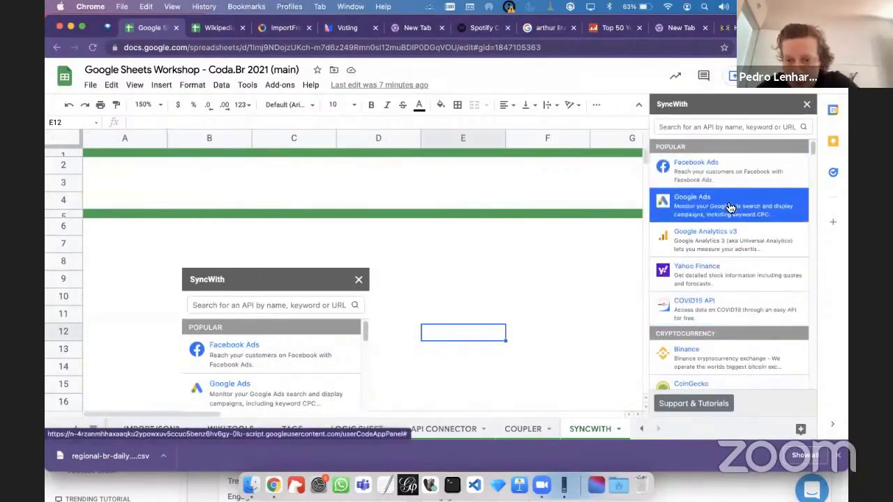
{"action": "scroll", "coordinate": [730, 276], "scroll_direction": "down", "scroll_amount": 2}
{"action": "scroll", "coordinate": [729, 278], "scroll_direction": "down", "scroll_amount": 2}
{"action": "scroll", "coordinate": [730, 278], "scroll_direction": "down", "scroll_amount": 2}
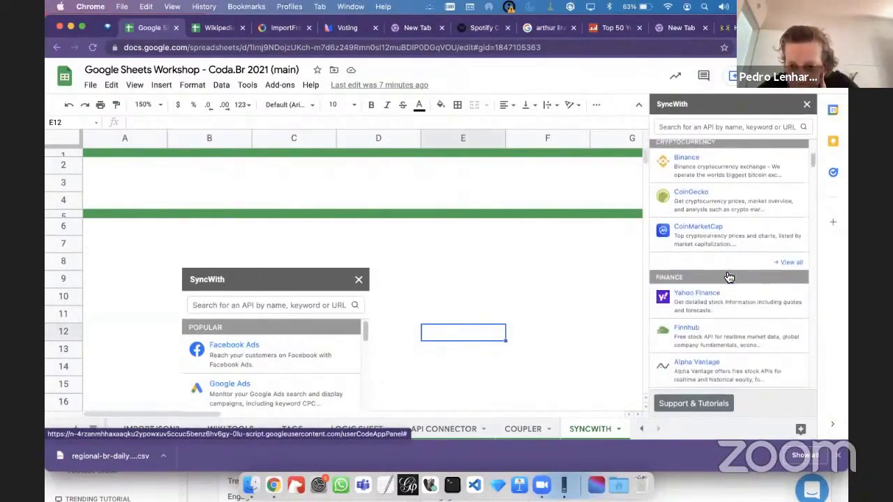
{"action": "scroll", "coordinate": [729, 278], "scroll_direction": "down", "scroll_amount": 2}
{"action": "scroll", "coordinate": [729, 278], "scroll_direction": "down", "scroll_amount": 2}
{"action": "scroll", "coordinate": [729, 278], "scroll_direction": "down", "scroll_amount": 2}
{"action": "scroll", "coordinate": [729, 278], "scroll_direction": "down", "scroll_amount": 2}
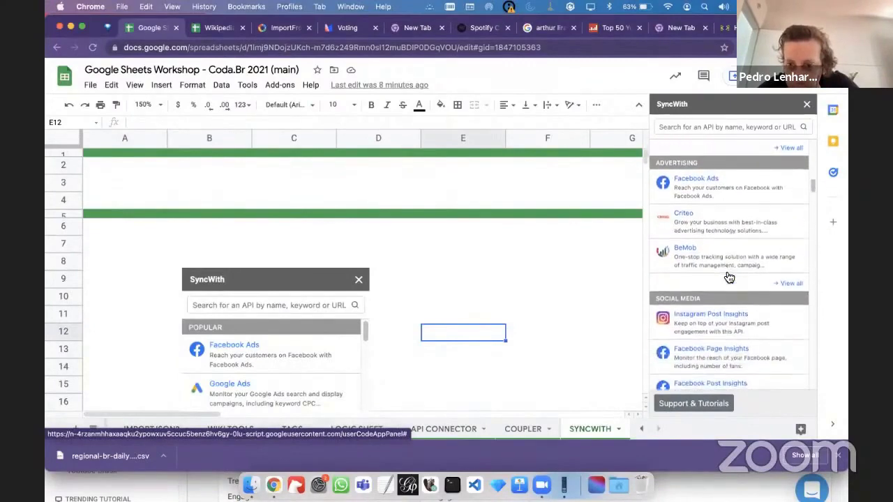
{"action": "scroll", "coordinate": [729, 278], "scroll_direction": "down", "scroll_amount": 2}
{"action": "scroll", "coordinate": [729, 278], "scroll_direction": "down", "scroll_amount": 2}
{"action": "scroll", "coordinate": [729, 278], "scroll_direction": "up", "scroll_amount": 1}
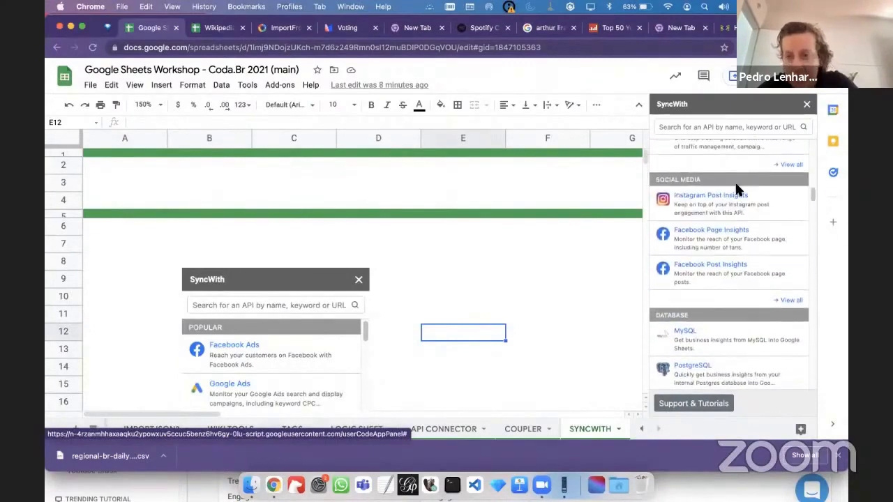
{"action": "left_click", "coordinate": [735, 214]}
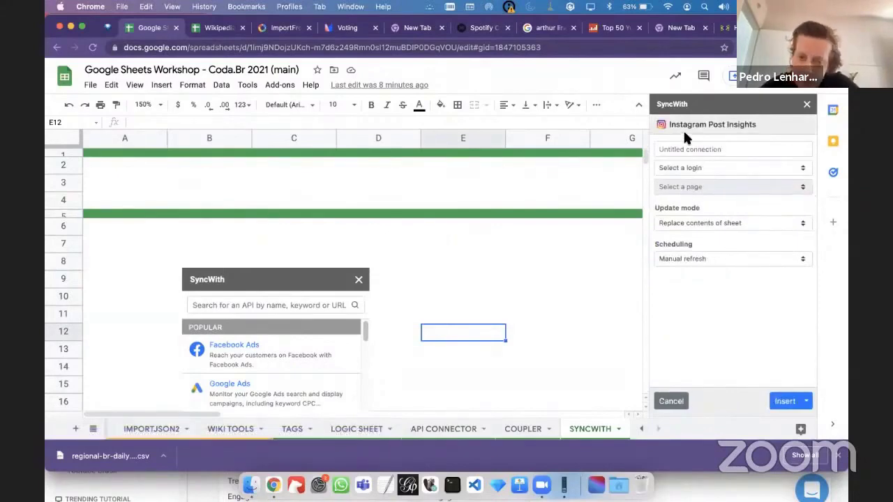
{"action": "left_click", "coordinate": [670, 401]}
{"action": "left_click", "coordinate": [741, 127]}
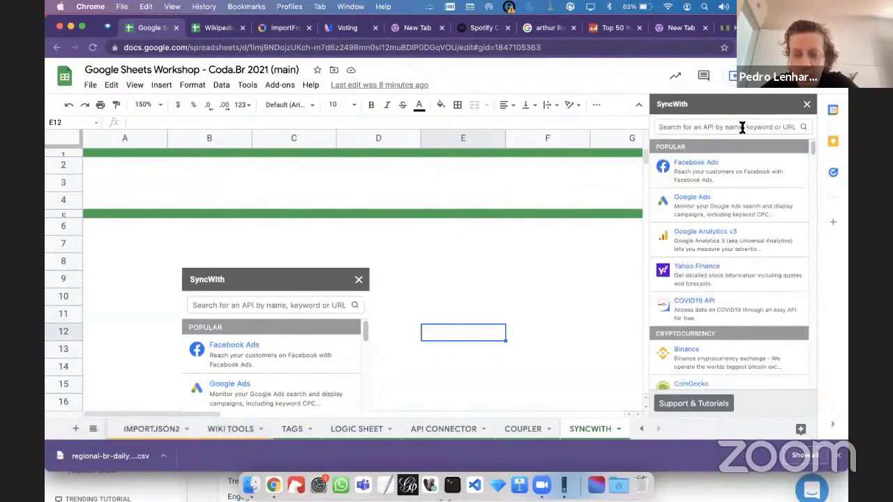
{"action": "scroll", "coordinate": [727, 269], "scroll_direction": "up", "scroll_amount": 2}
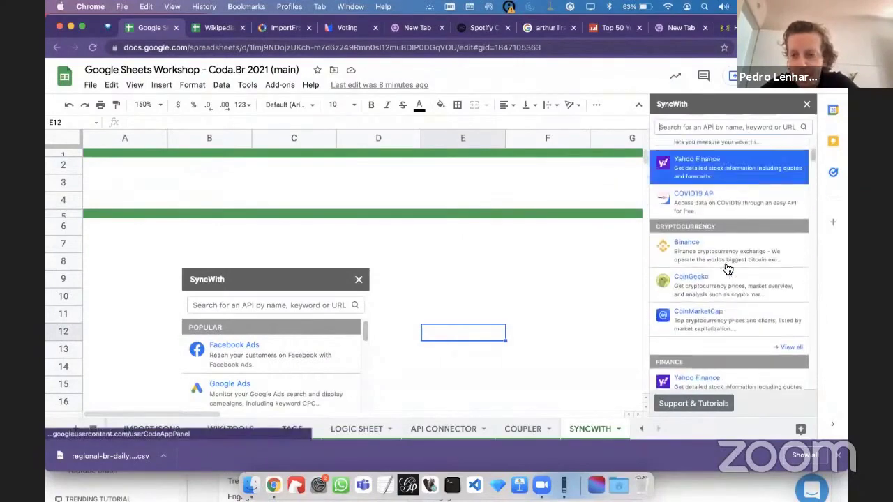
{"action": "left_click", "coordinate": [738, 244]}
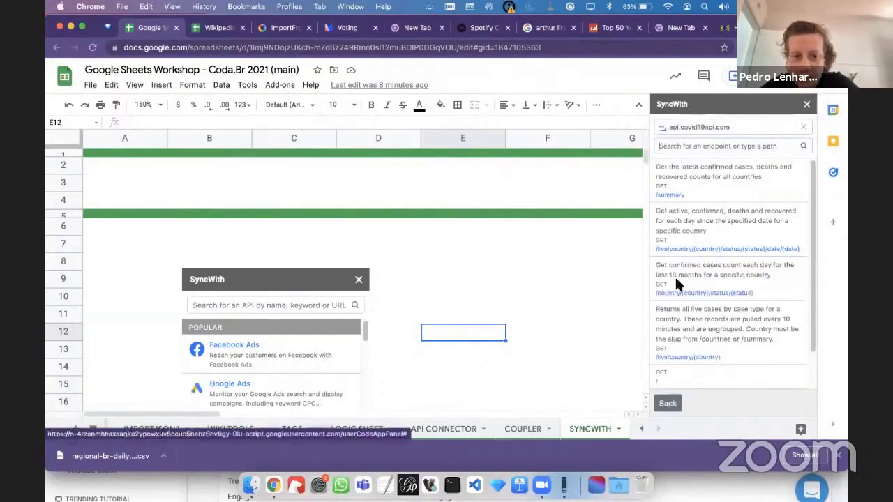
{"action": "left_click", "coordinate": [748, 194]}
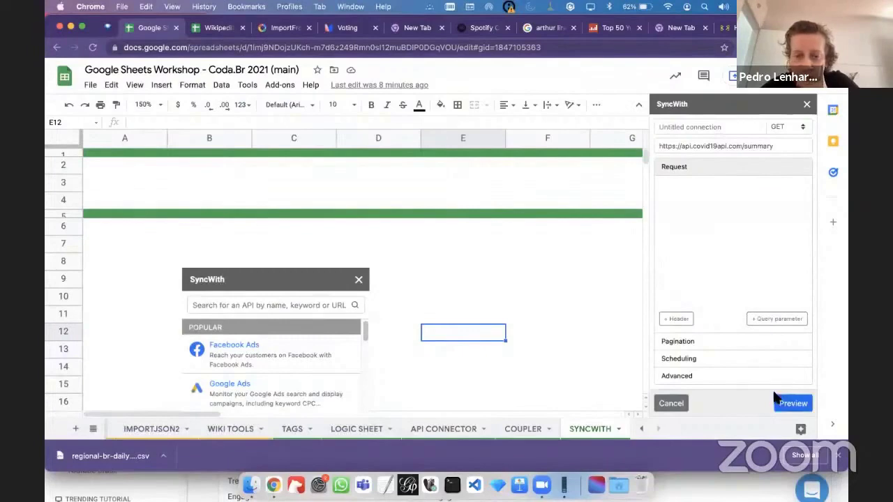
- Preview the summary data, expand Global and Countries to 193 rows by 22 columns, and insert it
{"action": "left_click", "coordinate": [793, 404]}
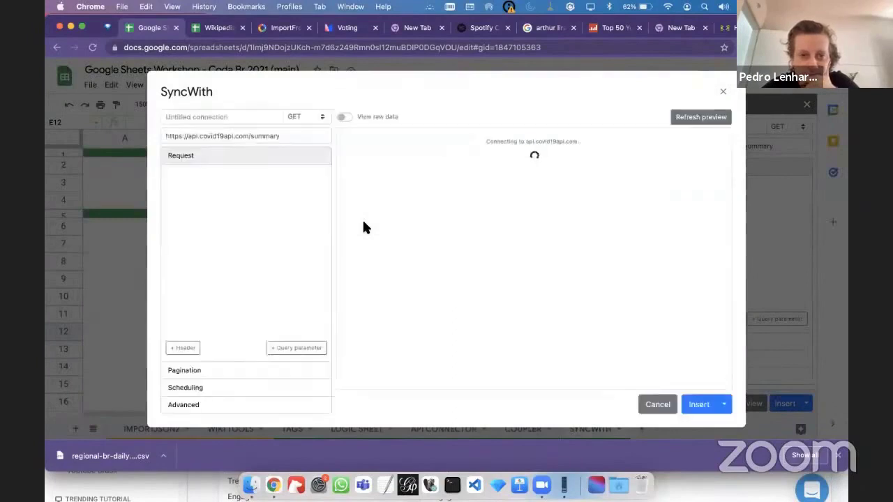
{"action": "scroll", "coordinate": [389, 208], "scroll_direction": "right", "scroll_amount": 10}
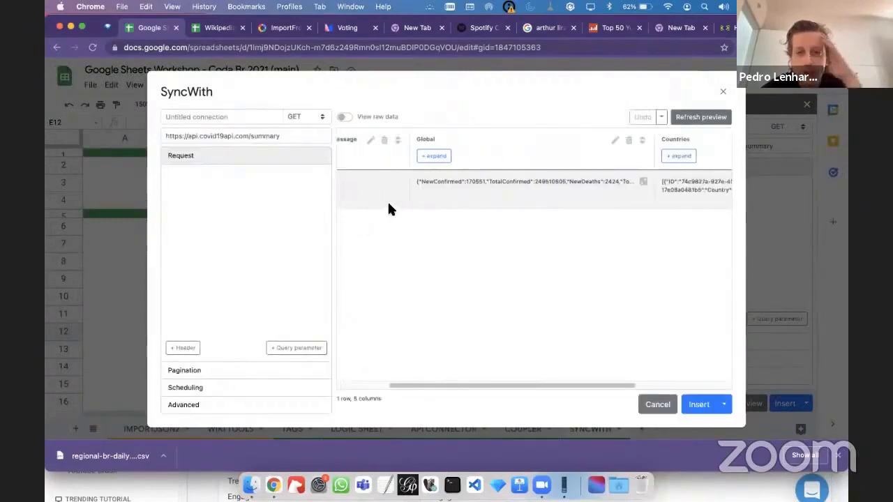
{"action": "scroll", "coordinate": [389, 208], "scroll_direction": "left", "scroll_amount": 5}
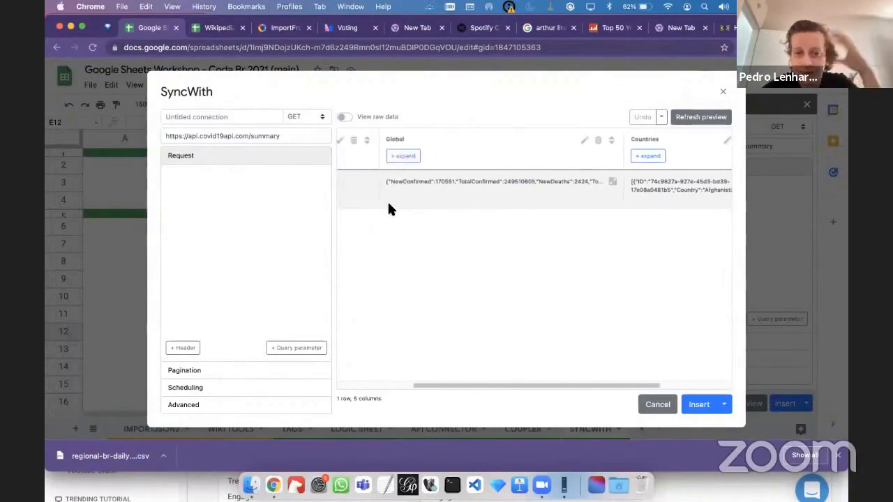
{"action": "scroll", "coordinate": [388, 208], "scroll_direction": "left", "scroll_amount": 5}
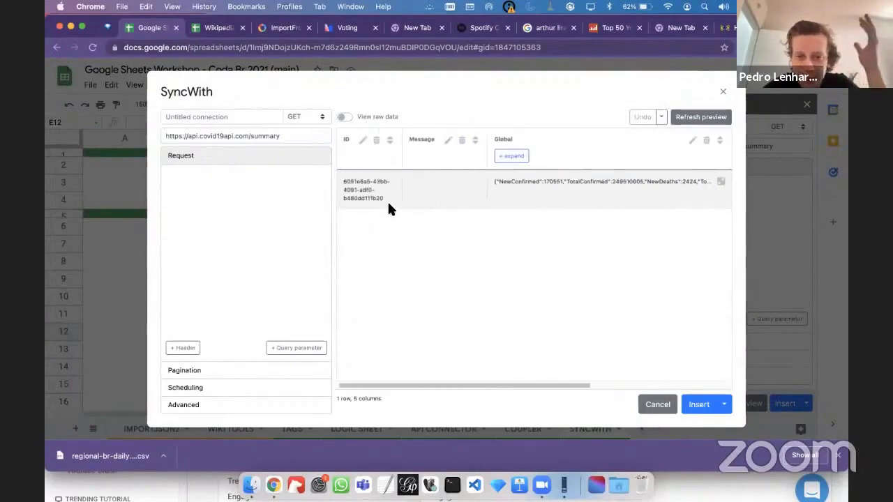
{"action": "left_click", "coordinate": [513, 156]}
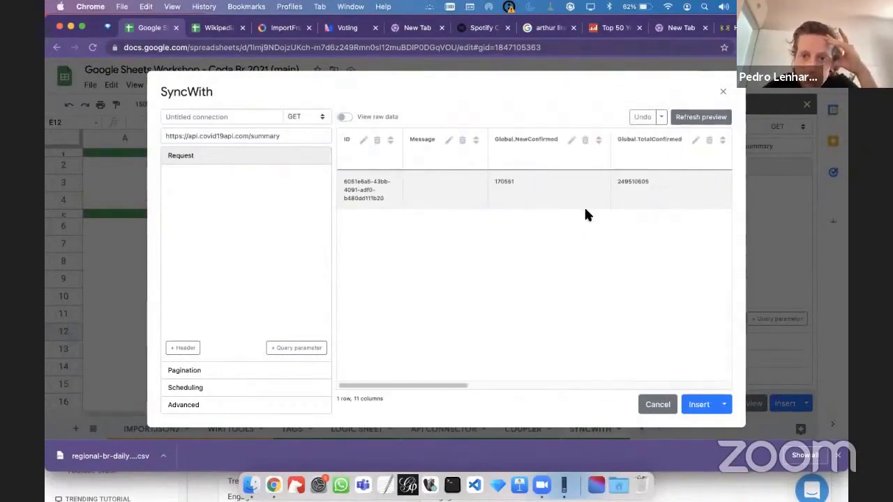
{"action": "scroll", "coordinate": [596, 190], "scroll_direction": "right", "scroll_amount": 5}
{"action": "scroll", "coordinate": [597, 189], "scroll_direction": "right", "scroll_amount": 5}
{"action": "scroll", "coordinate": [598, 194], "scroll_direction": "right", "scroll_amount": 2}
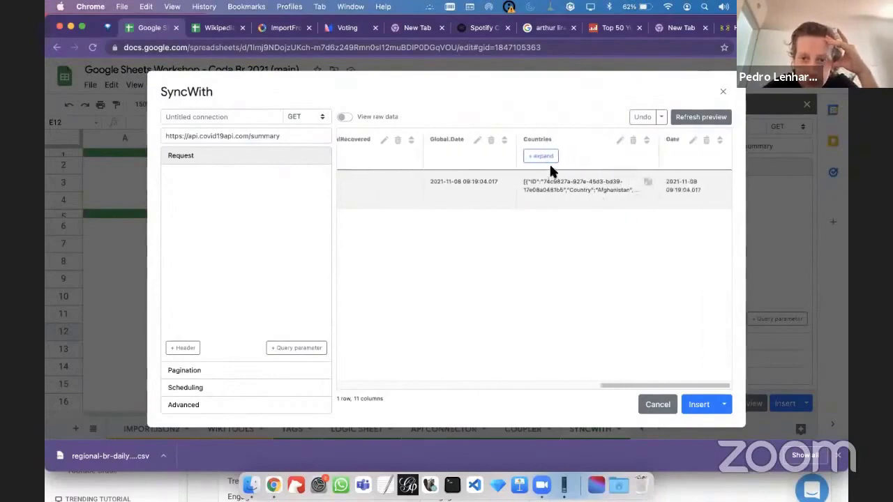
{"action": "left_click", "coordinate": [542, 156]}
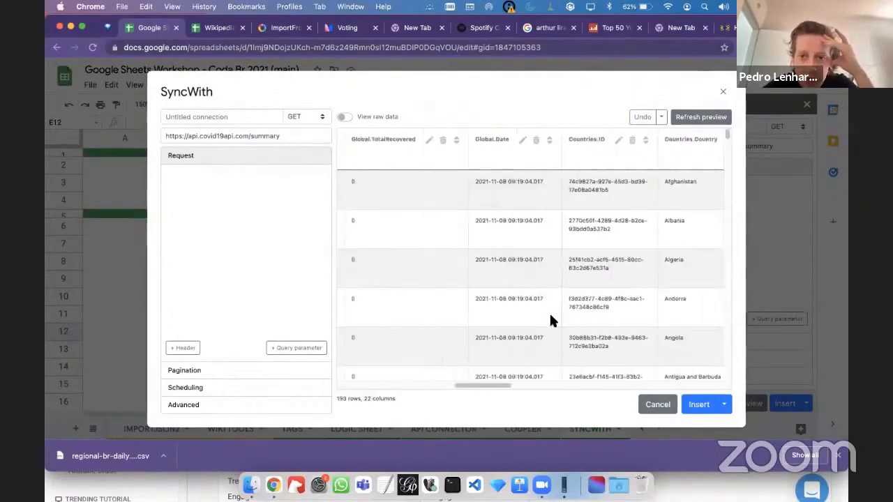
{"action": "scroll", "coordinate": [549, 312], "scroll_direction": "left", "scroll_amount": 10}
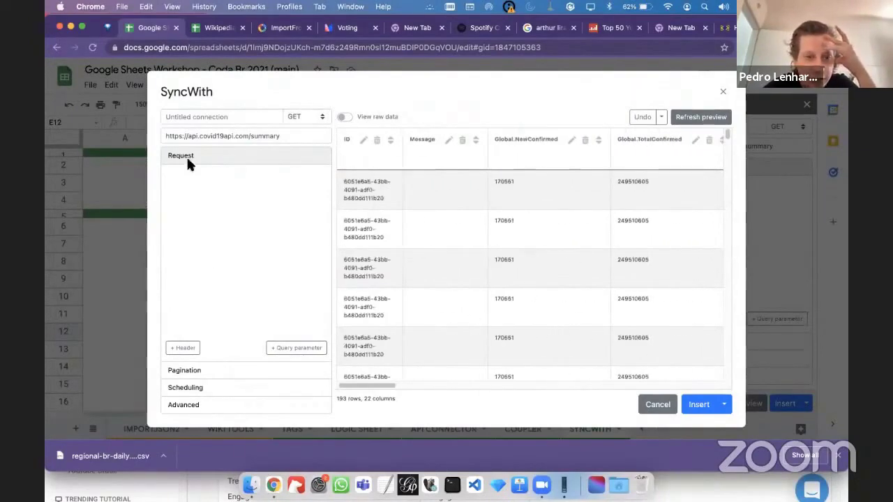
{"action": "left_click", "coordinate": [697, 405]}
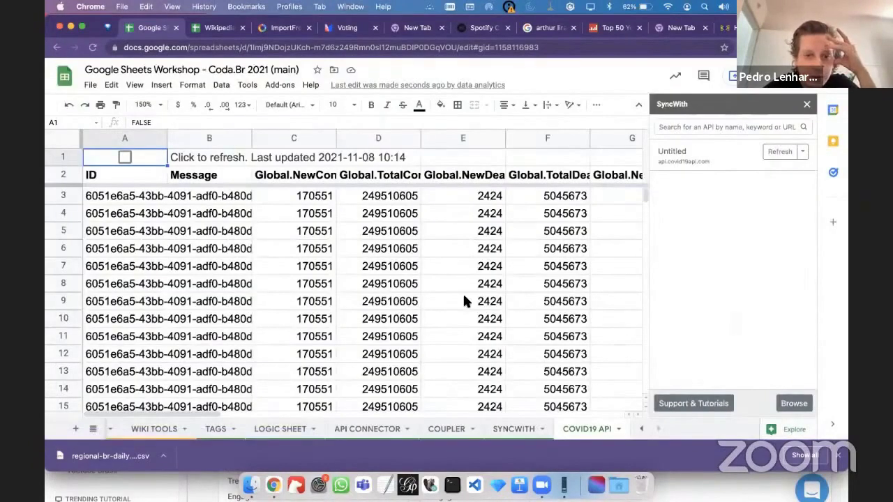
- Scroll through the COVID19 API sheet's per-country codes, slugs and case totals
{"action": "scroll", "coordinate": [467, 301], "scroll_direction": "right", "scroll_amount": 5}
{"action": "scroll", "coordinate": [466, 302], "scroll_direction": "right", "scroll_amount": 4}
{"action": "scroll", "coordinate": [467, 301], "scroll_direction": "right", "scroll_amount": 4}
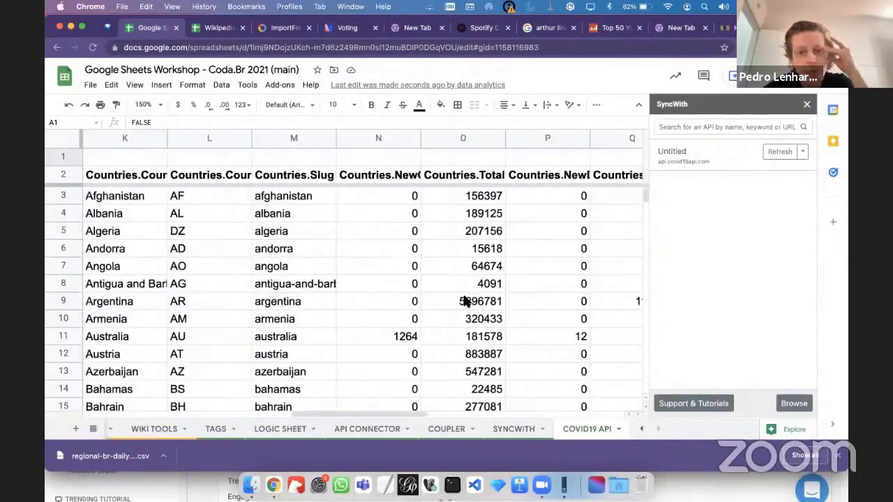
{"action": "scroll", "coordinate": [466, 302], "scroll_direction": "right", "scroll_amount": 5}
{"action": "scroll", "coordinate": [466, 302], "scroll_direction": "right", "scroll_amount": 4}
{"action": "scroll", "coordinate": [466, 302], "scroll_direction": "left", "scroll_amount": 3}
{"action": "scroll", "coordinate": [466, 302], "scroll_direction": "left", "scroll_amount": 9}
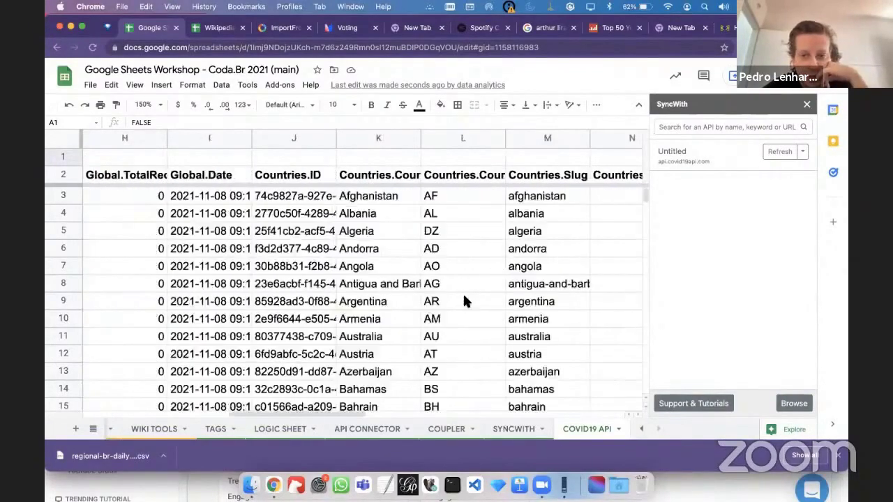
{"action": "scroll", "coordinate": [463, 293], "scroll_direction": "left", "scroll_amount": 6}
{"action": "scroll", "coordinate": [463, 292], "scroll_direction": "down", "scroll_amount": 8}
{"action": "scroll", "coordinate": [461, 294], "scroll_direction": "down", "scroll_amount": 3}
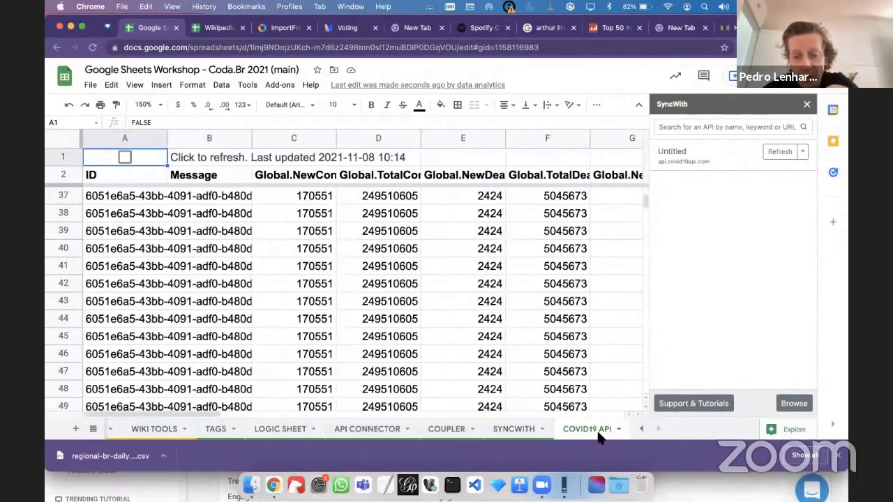
- Add the empty Sheet15 and relaunch the SyncWith sidebar from Add-ons
{"action": "left_click", "coordinate": [76, 430]}
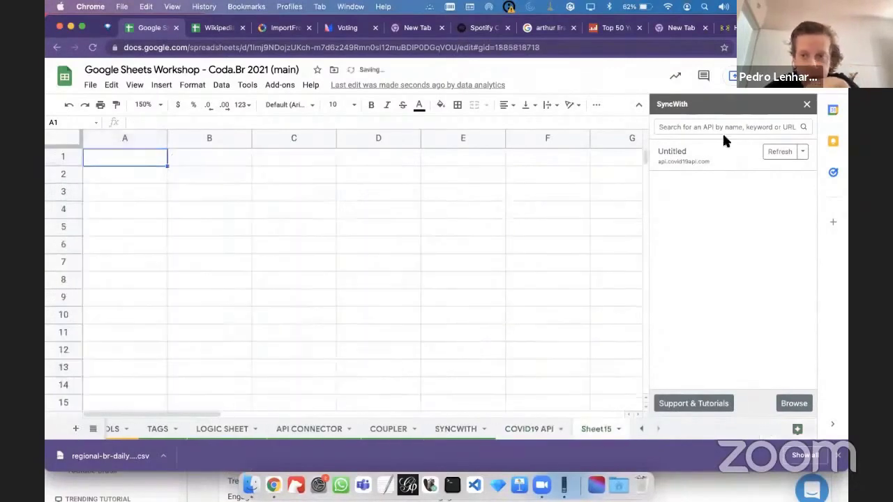
{"action": "left_click", "coordinate": [808, 104]}
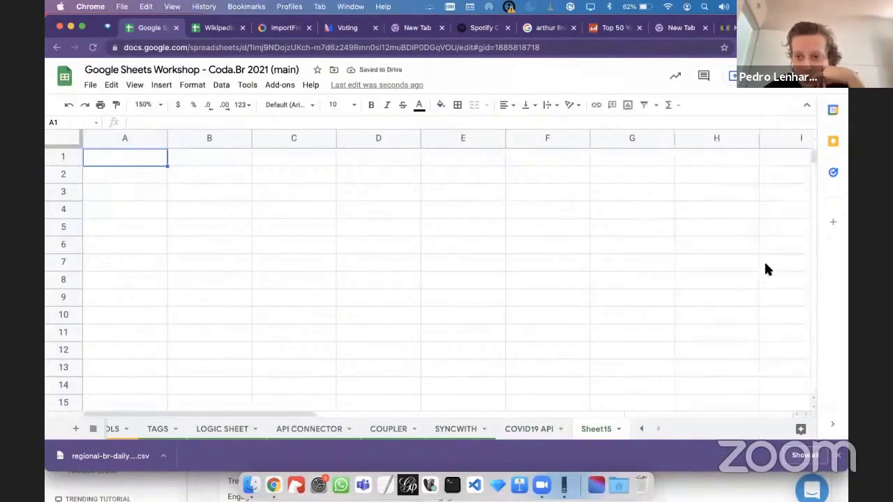
{"action": "left_click", "coordinate": [279, 85]}
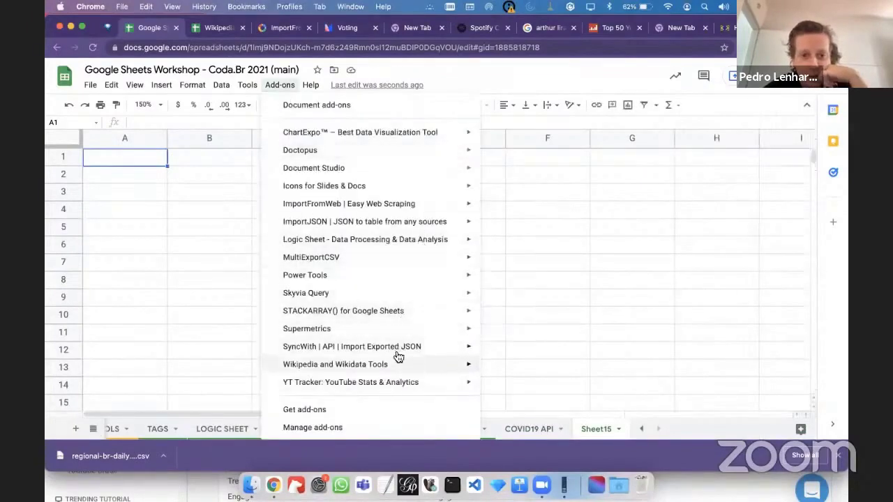
{"action": "mouse_move", "coordinate": [415, 293]}
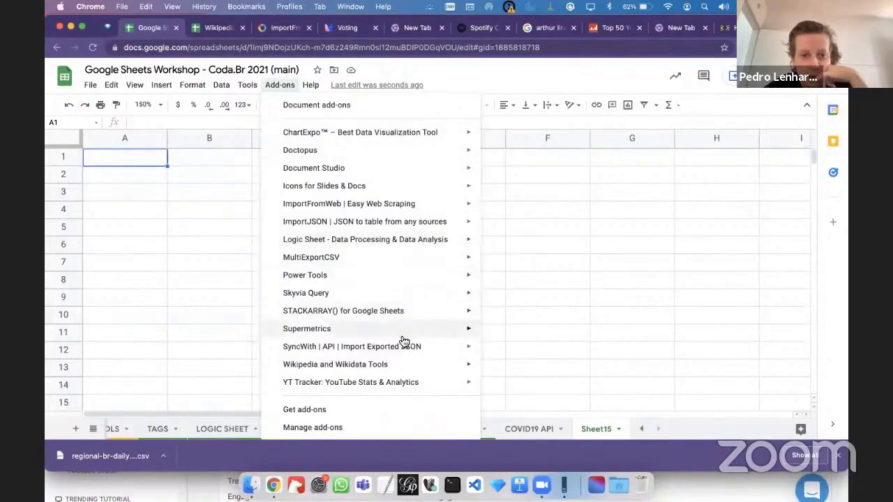
{"action": "mouse_move", "coordinate": [403, 346]}
{"action": "left_click", "coordinate": [548, 351]}
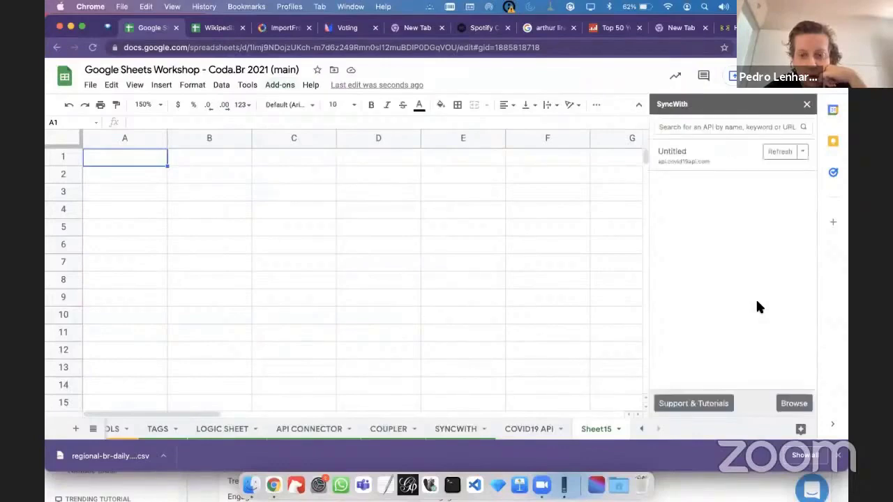
- Scroll through SyncWith's catalog of available APIs
{"action": "left_click", "coordinate": [792, 405]}
{"action": "scroll", "coordinate": [753, 355], "scroll_direction": "down", "scroll_amount": 2}
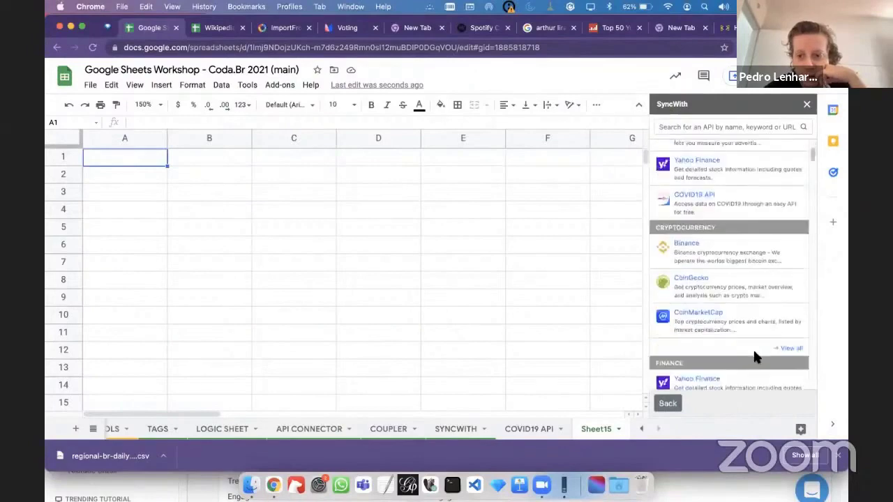
{"action": "scroll", "coordinate": [754, 353], "scroll_direction": "down", "scroll_amount": 5}
{"action": "scroll", "coordinate": [753, 352], "scroll_direction": "down", "scroll_amount": 3}
{"action": "scroll", "coordinate": [754, 354], "scroll_direction": "down", "scroll_amount": 5}
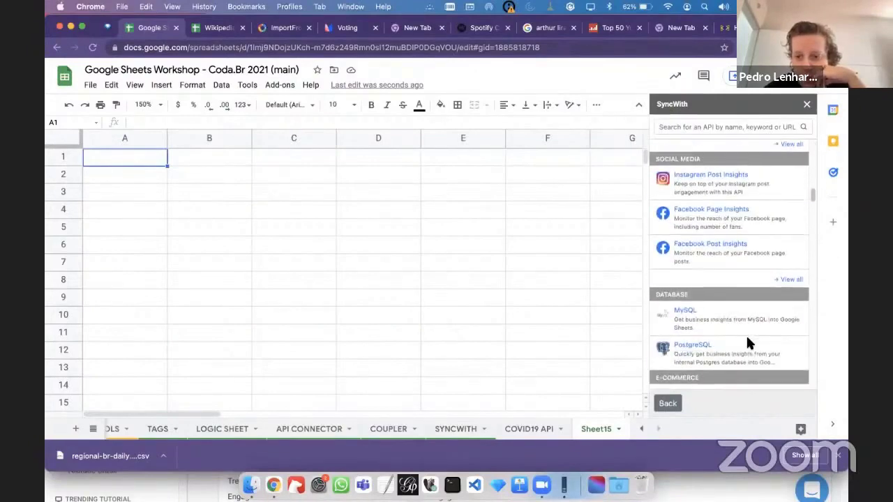
{"action": "scroll", "coordinate": [747, 340], "scroll_direction": "down", "scroll_amount": 2}
{"action": "scroll", "coordinate": [747, 340], "scroll_direction": "down", "scroll_amount": 2}
{"action": "scroll", "coordinate": [747, 340], "scroll_direction": "down", "scroll_amount": 2}
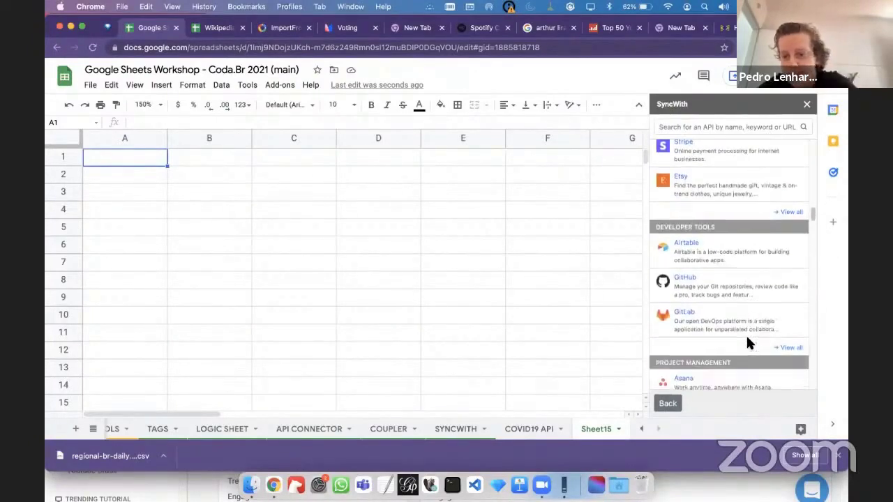
{"action": "scroll", "coordinate": [747, 340], "scroll_direction": "down", "scroll_amount": 3}
{"action": "scroll", "coordinate": [747, 341], "scroll_direction": "down", "scroll_amount": 1}
{"action": "scroll", "coordinate": [747, 341], "scroll_direction": "down", "scroll_amount": 3}
{"action": "scroll", "coordinate": [747, 341], "scroll_direction": "up", "scroll_amount": 2}
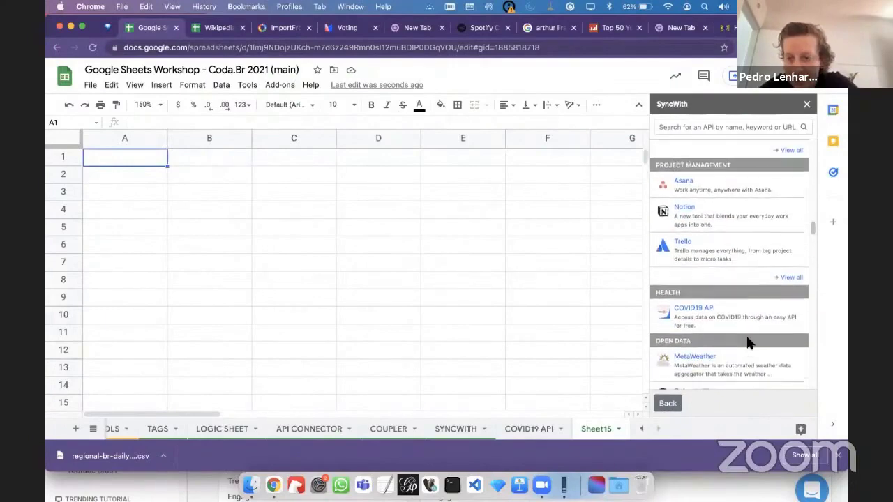
{"action": "scroll", "coordinate": [747, 340], "scroll_direction": "up", "scroll_amount": 10}
{"action": "scroll", "coordinate": [747, 340], "scroll_direction": "up", "scroll_amount": 10}
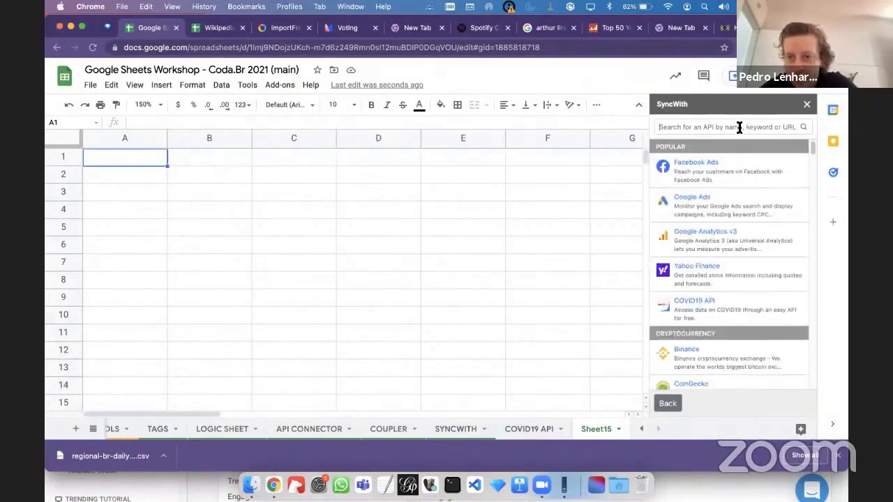
- Search 'cust' and start a Custom GET connection, selecting its Untitled name field
{"action": "type", "text": "cust"}
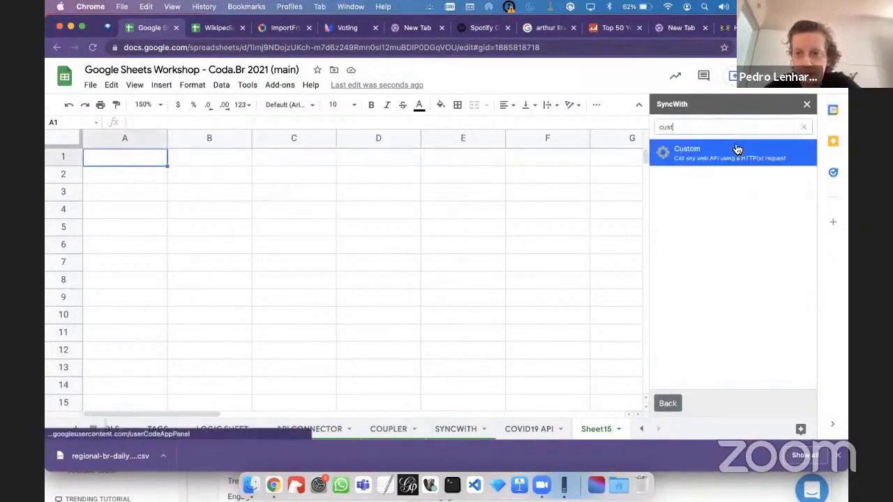
{"action": "left_click", "coordinate": [737, 150]}
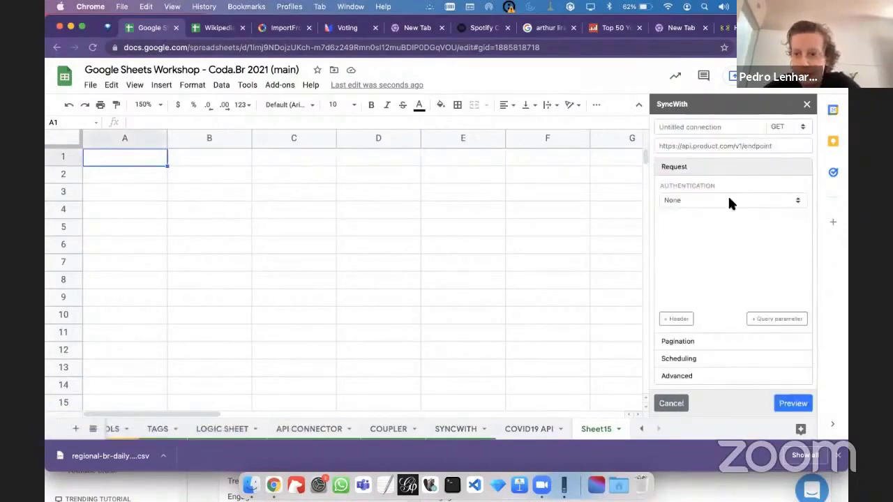
{"action": "left_click", "coordinate": [731, 128]}
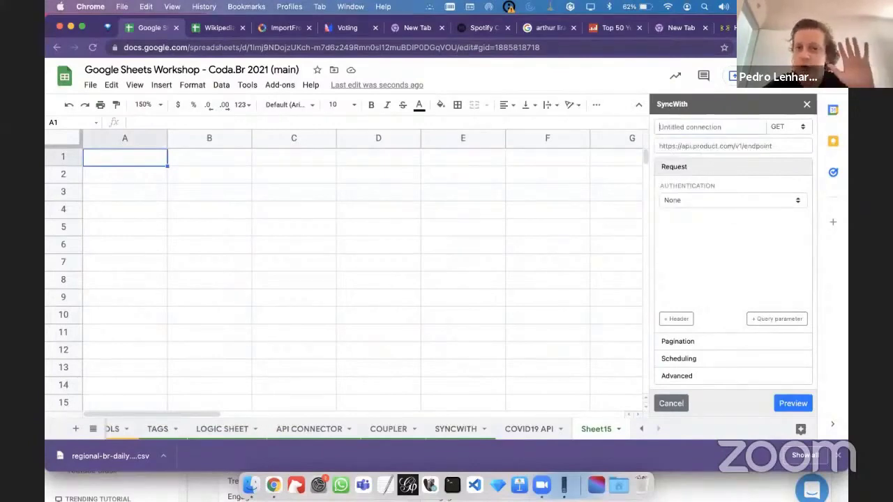
- In a new tab, search Google for 'produtos em ascensão no mercado'
{"action": "key", "text": "super+t"}
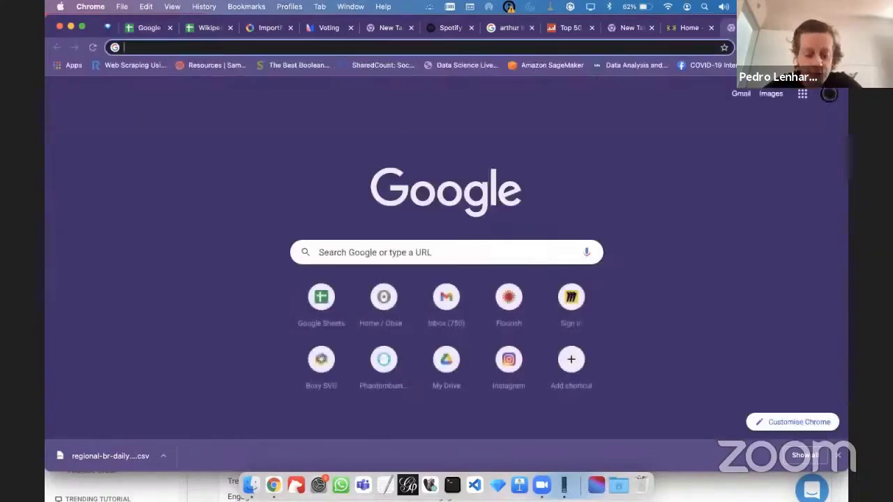
{"action": "type", "text": "g"}
{"action": "key", "text": "BackSpace"}
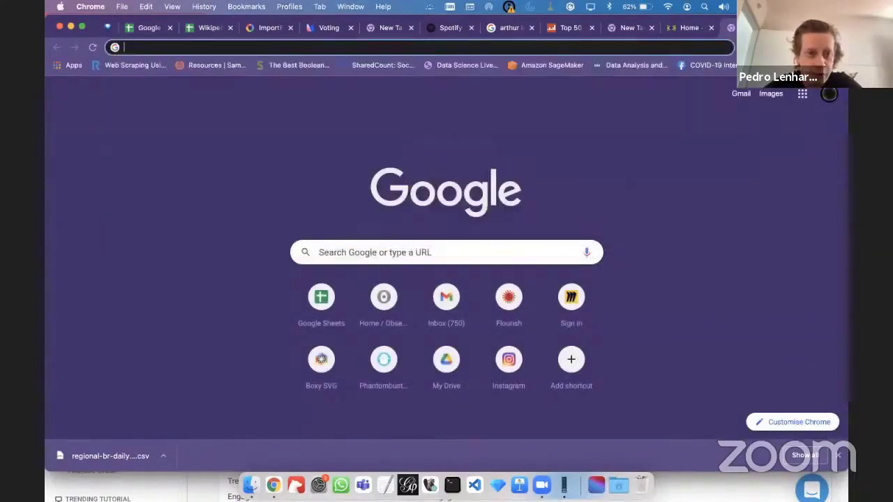
{"action": "type", "text": "g"}
{"action": "key", "text": "BackSpace"}
{"action": "type", "text": "o"}
{"action": "key", "text": "BackSpace"}
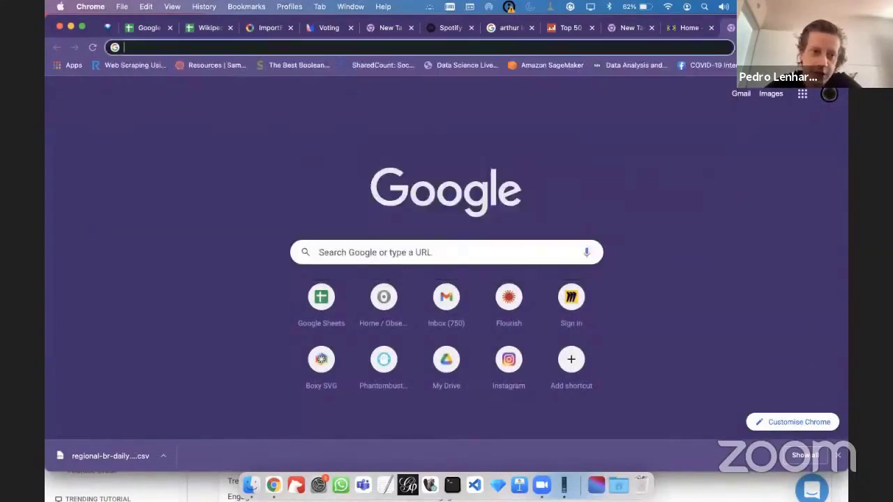
{"action": "type", "text": "gor"}
{"action": "key", "text": "BackSpace"}
{"action": "type", "text": "o"}
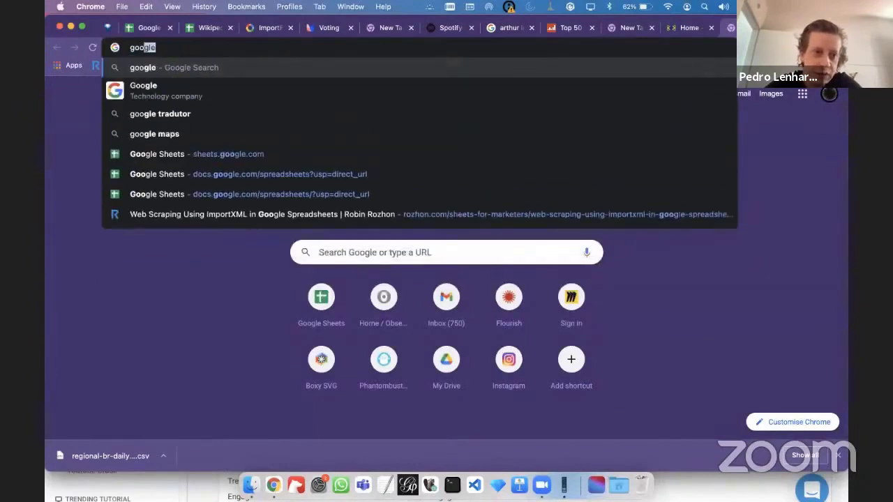
{"action": "key", "text": "super+a"}
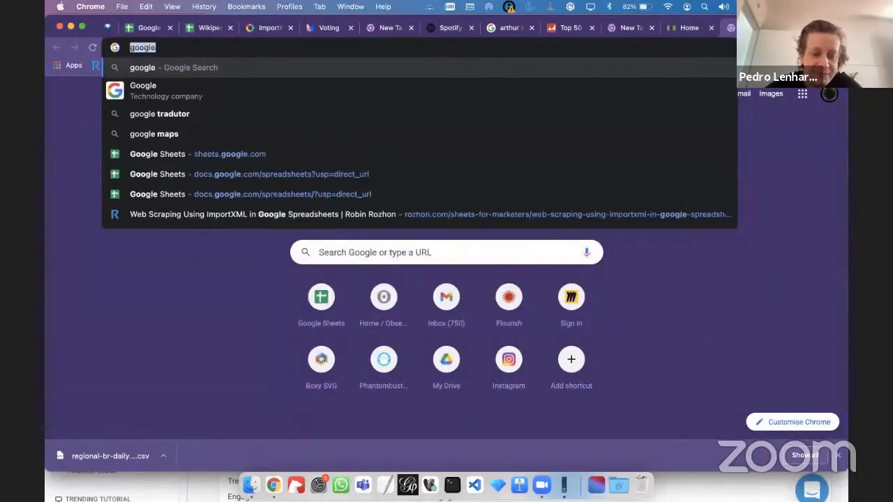
{"action": "type", "text": "produtos"}
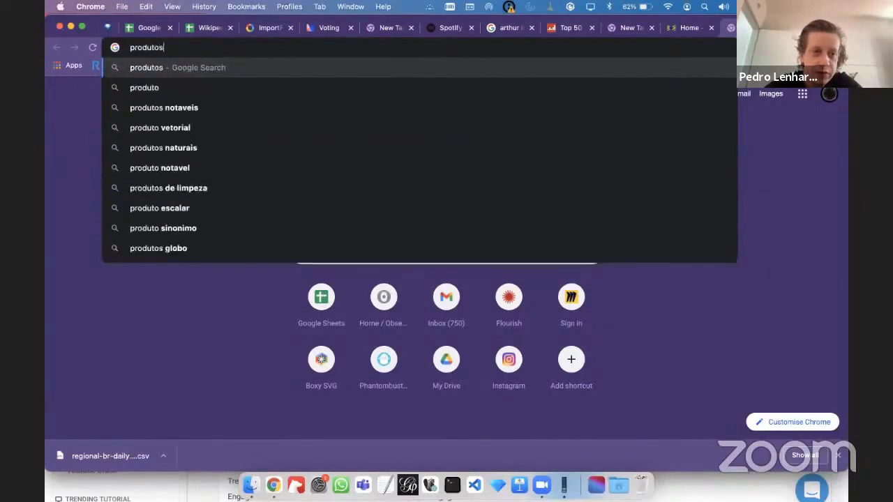
{"action": "type", "text": " em asc"}
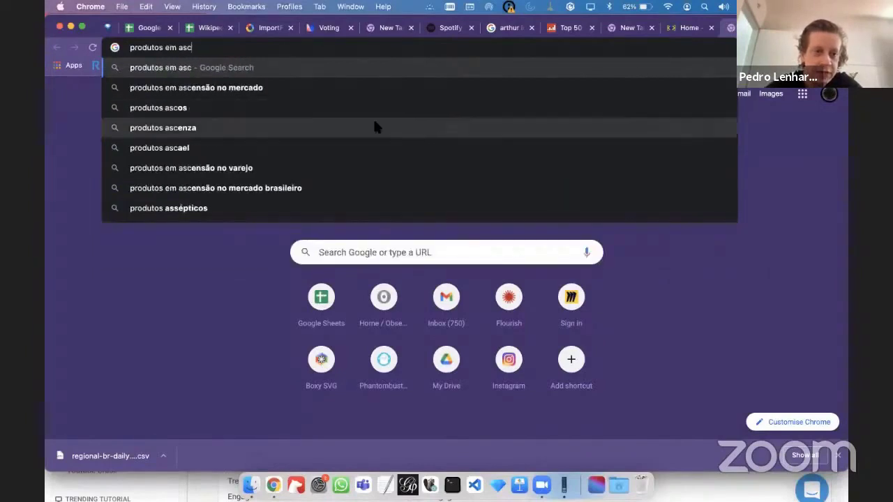
{"action": "left_click", "coordinate": [291, 91]}
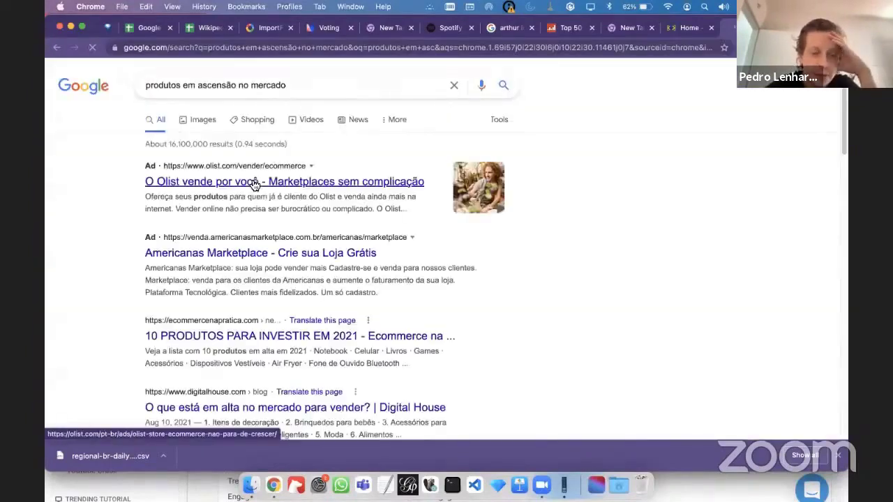
- Replace the query with 'think with google retail ascension' and run the search
{"action": "triple_click", "coordinate": [227, 89]}
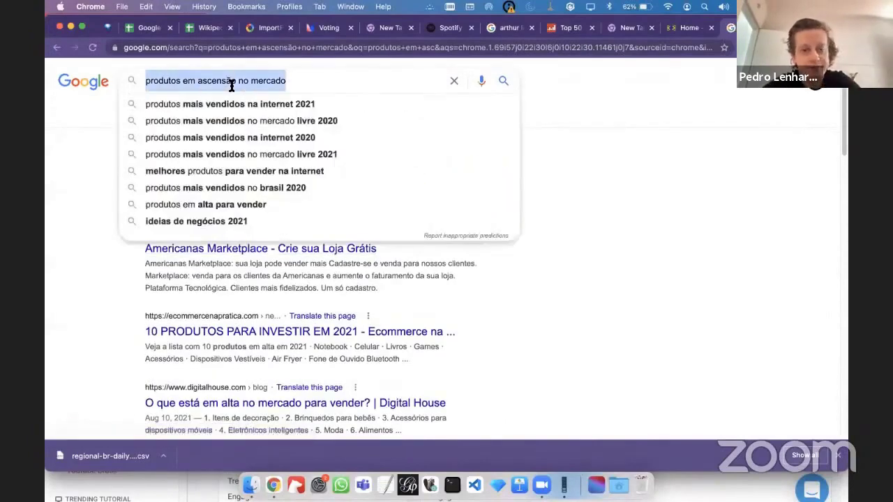
{"action": "type", "text": "think with"}
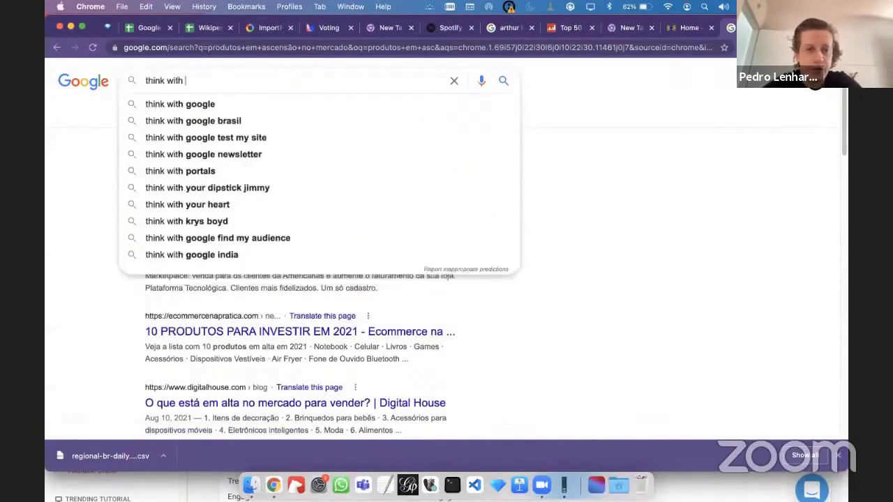
{"action": "type", "text": " google re"}
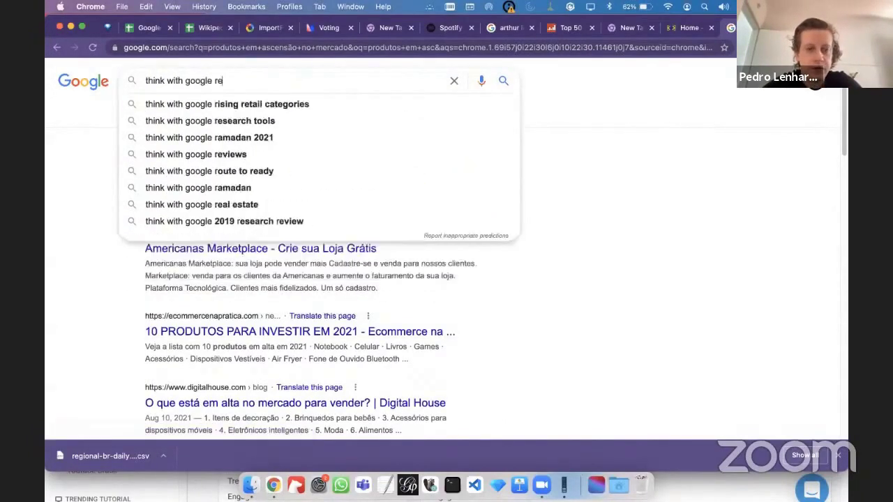
{"action": "type", "text": "tail ascension\\"}
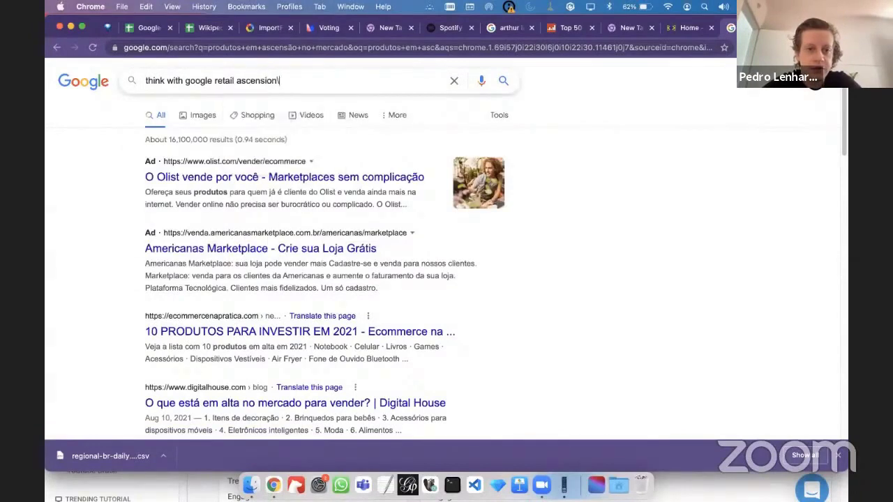
{"action": "key", "text": "Return"}
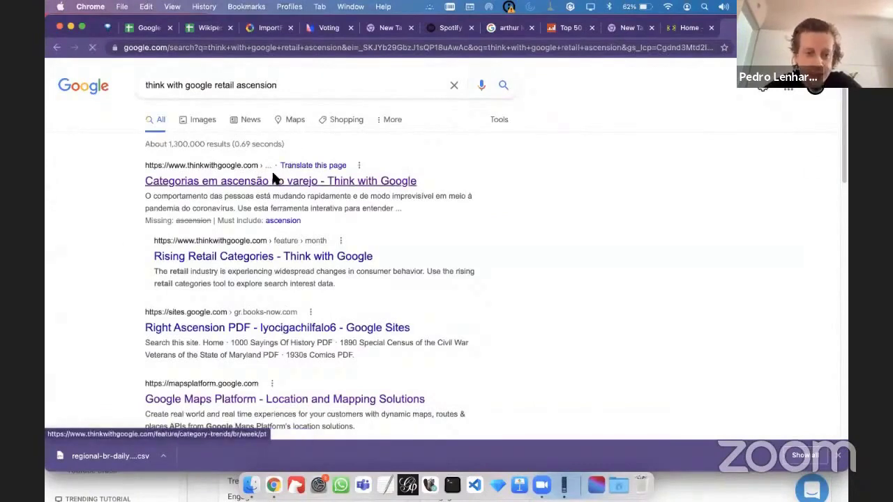
- Open Think with Google's 'Categorias em ascensão no varejo' page and scroll to the trend lists
{"action": "left_click", "coordinate": [275, 180]}
{"action": "scroll", "coordinate": [343, 245], "scroll_direction": "down", "scroll_amount": 3}
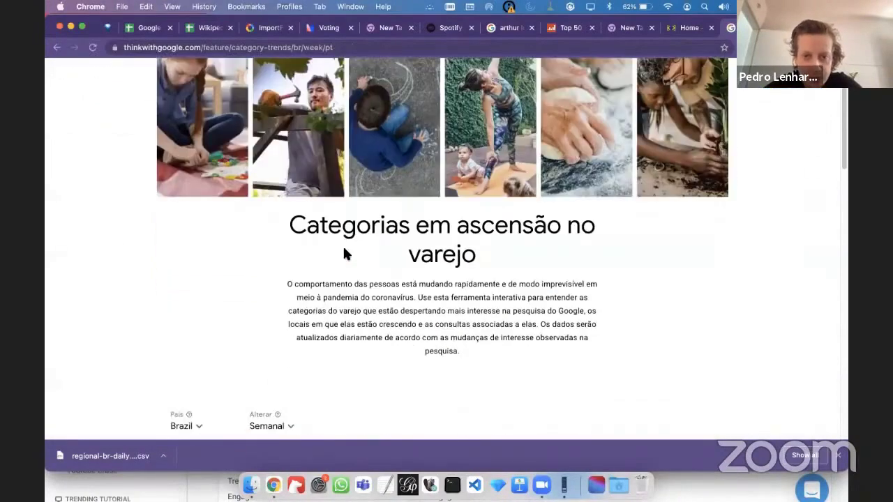
{"action": "scroll", "coordinate": [343, 255], "scroll_direction": "down", "scroll_amount": 1}
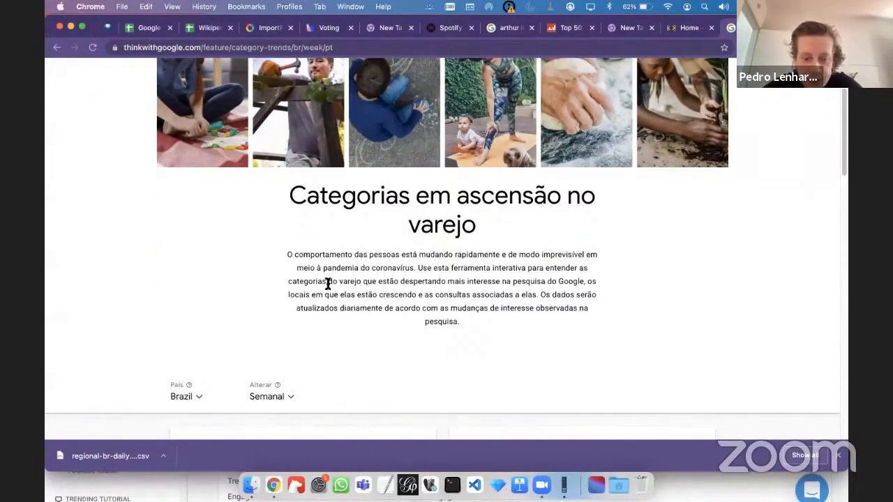
{"action": "left_click_drag", "start_coordinate": [328, 283], "coordinate": [458, 284]}
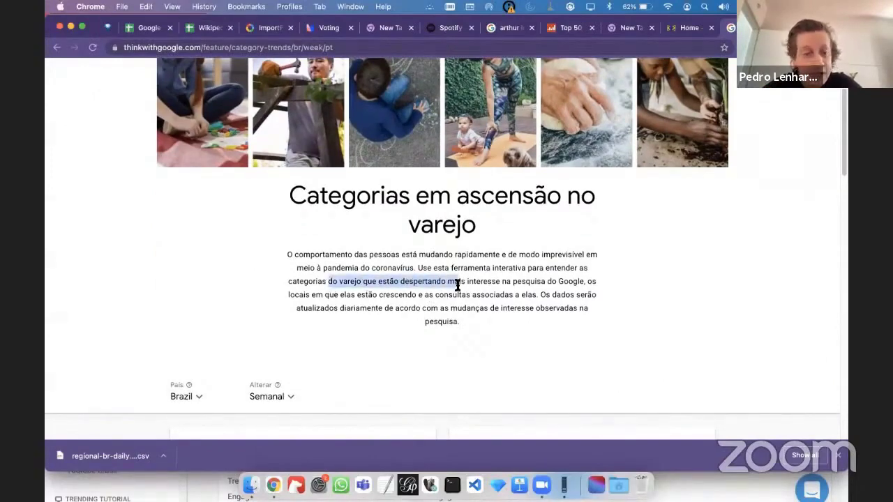
{"action": "scroll", "coordinate": [457, 285], "scroll_direction": "down", "scroll_amount": 2}
{"action": "scroll", "coordinate": [458, 285], "scroll_direction": "down", "scroll_amount": 2}
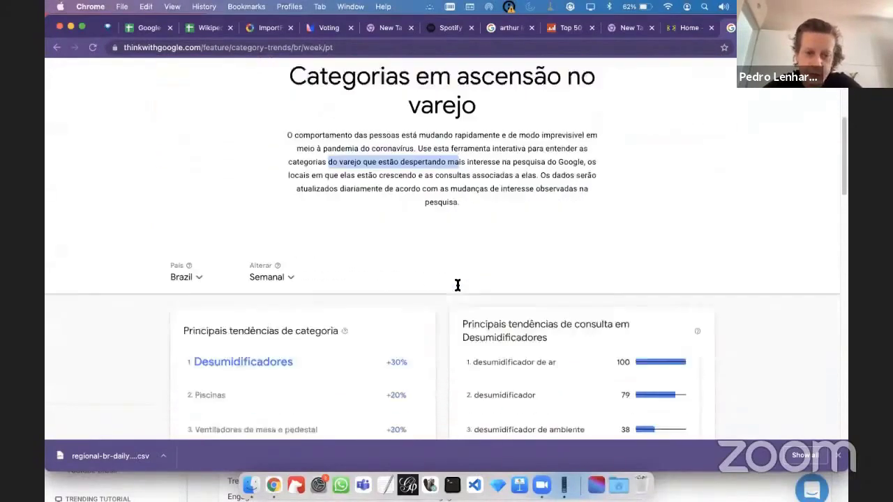
{"action": "scroll", "coordinate": [457, 285], "scroll_direction": "down", "scroll_amount": 3}
{"action": "scroll", "coordinate": [457, 284], "scroll_direction": "down", "scroll_amount": 2}
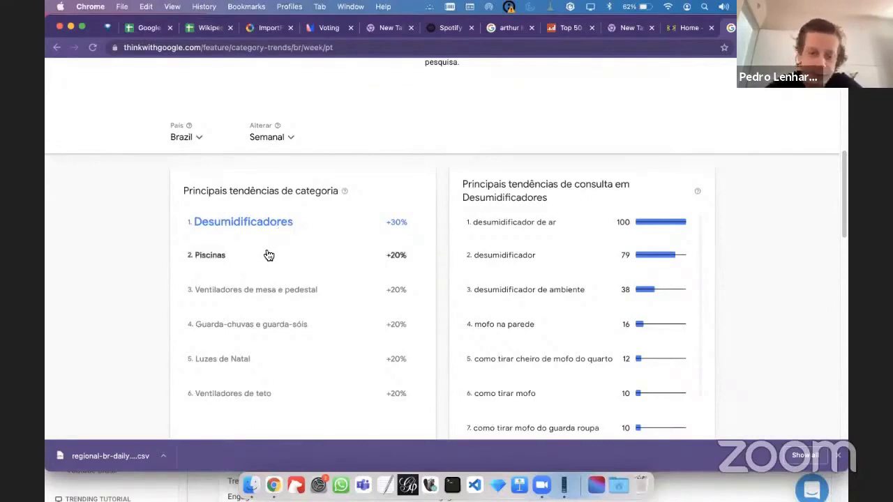
- Show query trends for Piscinas, Ventiladores de mesa e pedestal, then Guarda-chuvas e guarda-sóis
{"action": "left_click", "coordinate": [269, 255]}
{"action": "left_click", "coordinate": [266, 289]}
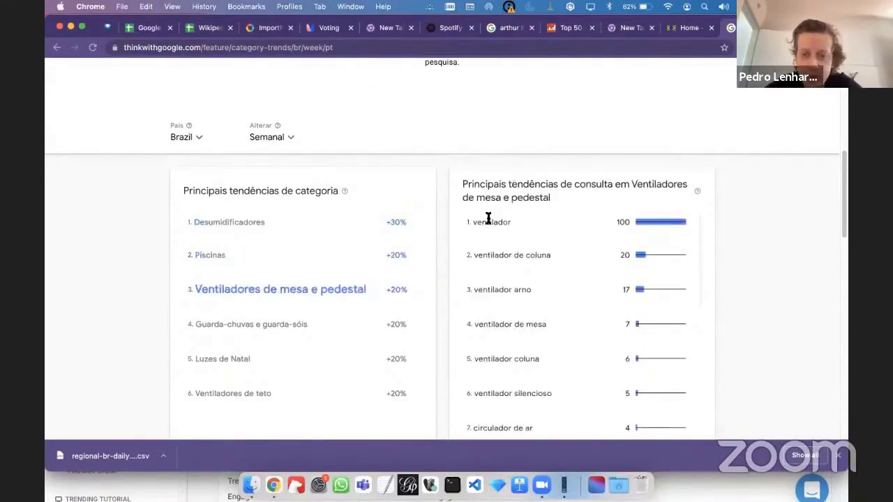
{"action": "left_click", "coordinate": [281, 328]}
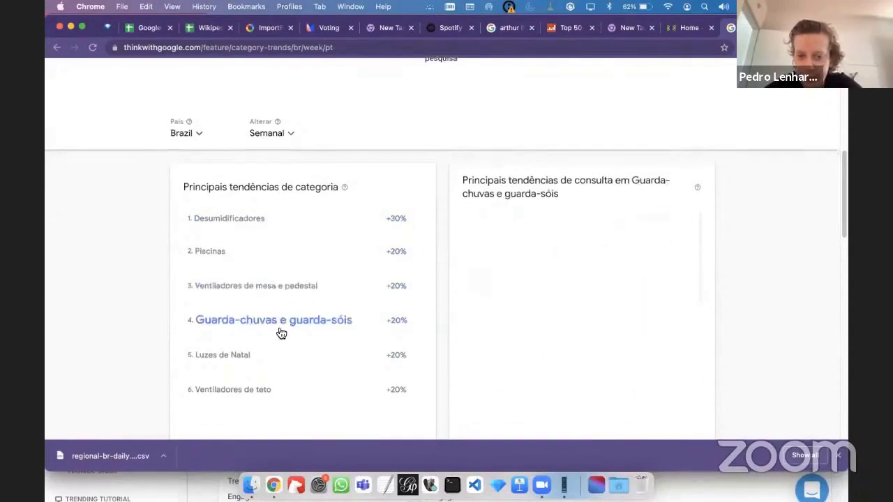
{"action": "scroll", "coordinate": [276, 265], "scroll_direction": "up", "scroll_amount": 2}
{"action": "left_click", "coordinate": [288, 211]}
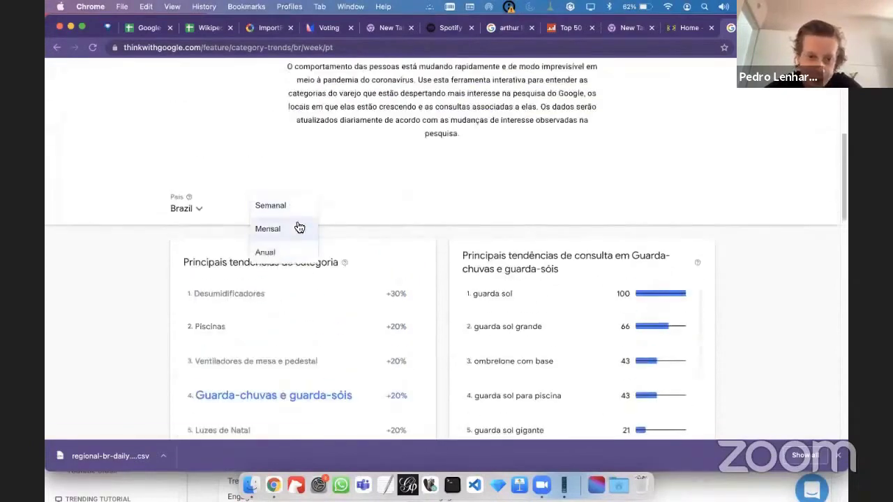
{"action": "left_click", "coordinate": [298, 227]}
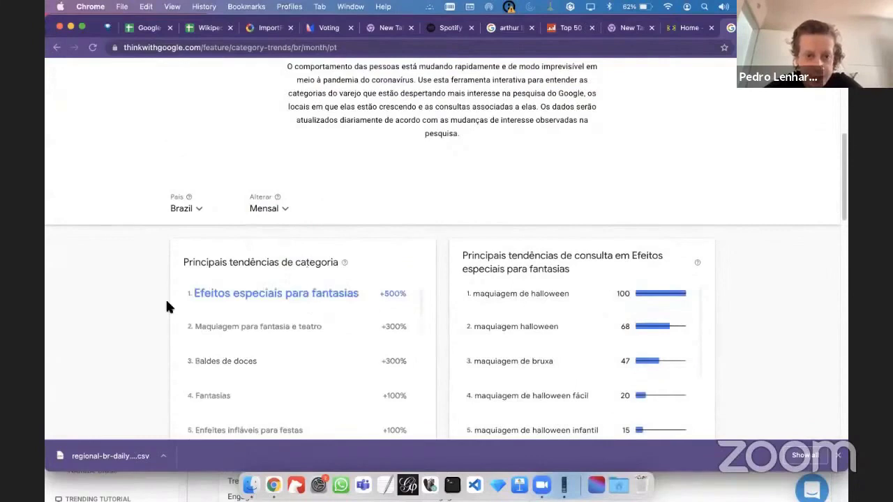
{"action": "scroll", "coordinate": [159, 304], "scroll_direction": "down", "scroll_amount": 1}
{"action": "scroll", "coordinate": [158, 309], "scroll_direction": "down", "scroll_amount": 2}
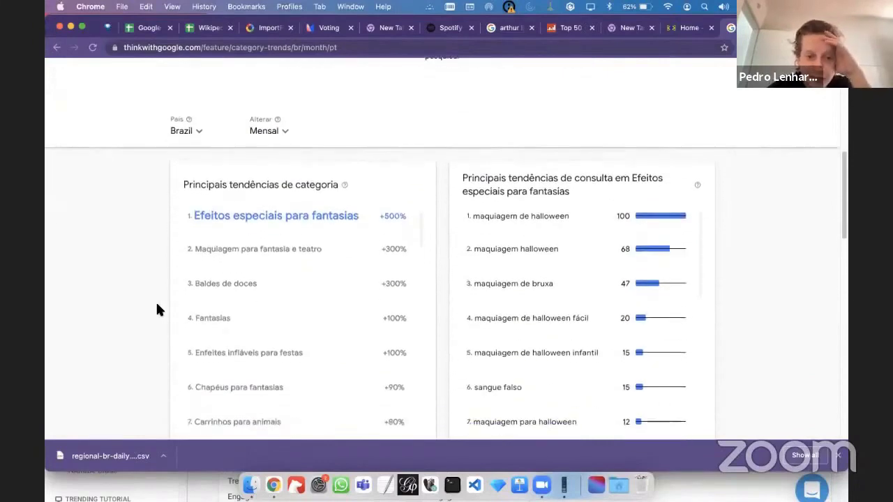
{"action": "left_click", "coordinate": [258, 244]}
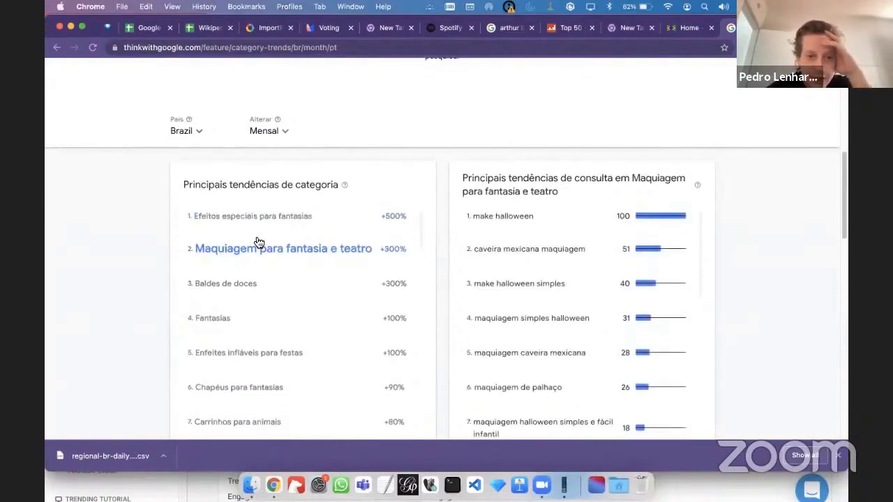
{"action": "left_click", "coordinate": [259, 282]}
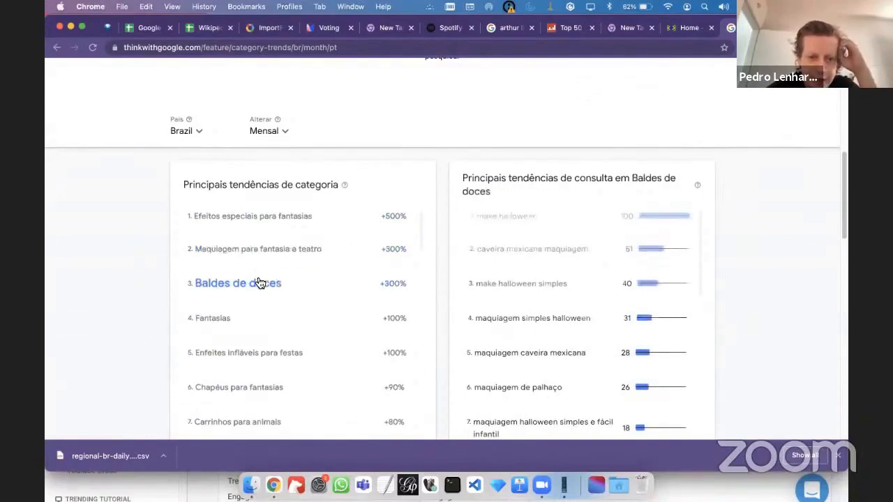
{"action": "left_click", "coordinate": [276, 134]}
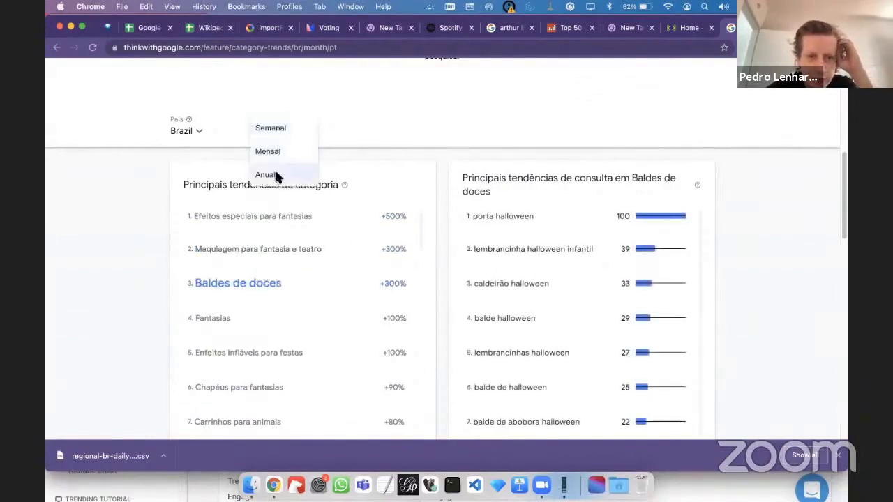
{"action": "left_click", "coordinate": [277, 175]}
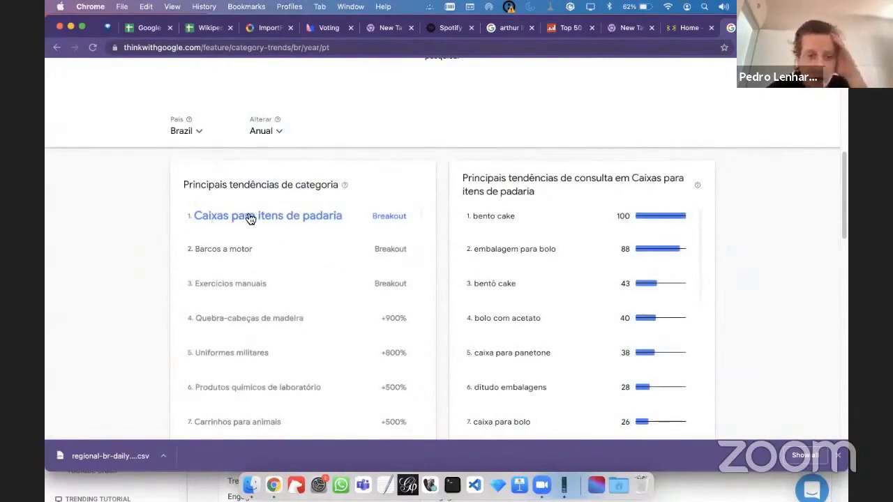
{"action": "left_click", "coordinate": [271, 307]}
{"action": "left_click", "coordinate": [299, 293]}
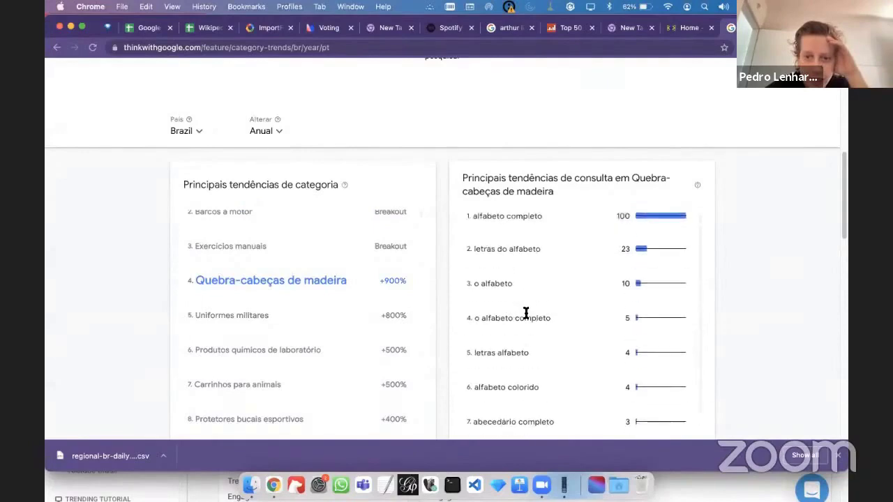
{"action": "scroll", "coordinate": [776, 342], "scroll_direction": "down", "scroll_amount": 2}
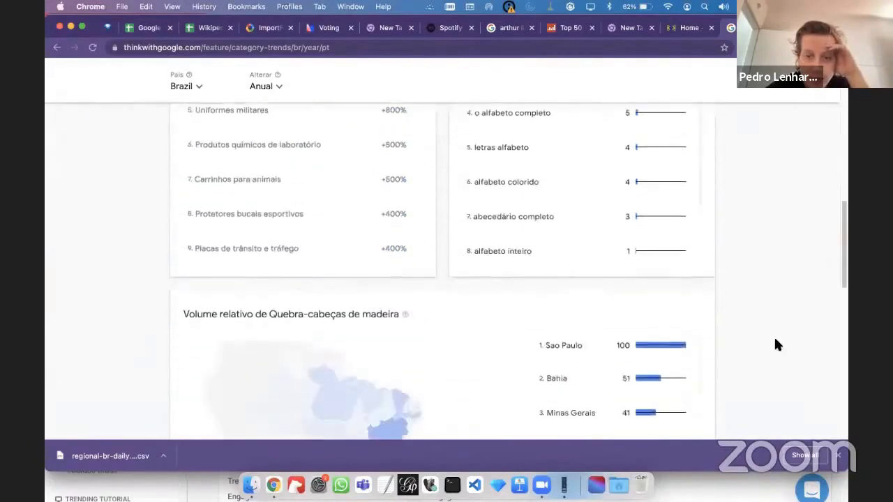
{"action": "scroll", "coordinate": [776, 342], "scroll_direction": "down", "scroll_amount": 3}
{"action": "scroll", "coordinate": [776, 342], "scroll_direction": "down", "scroll_amount": 3}
{"action": "scroll", "coordinate": [776, 342], "scroll_direction": "down", "scroll_amount": 1}
{"action": "scroll", "coordinate": [775, 340], "scroll_direction": "up", "scroll_amount": 5}
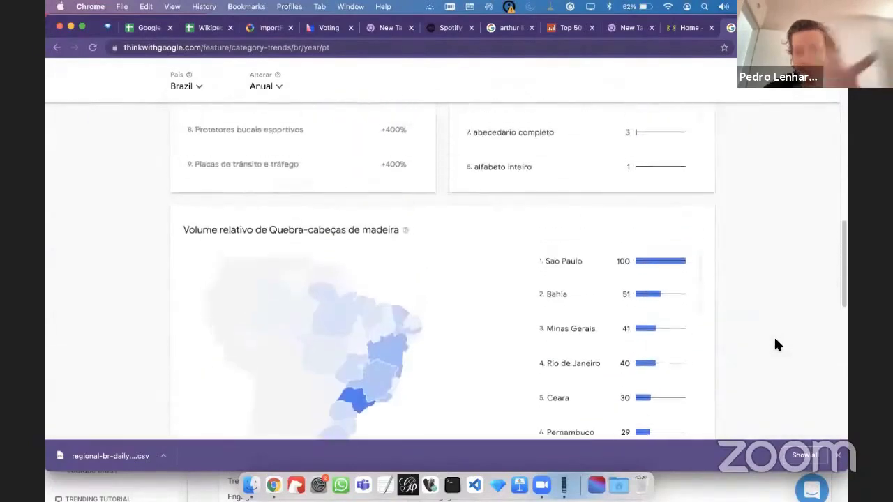
{"action": "scroll", "coordinate": [775, 340], "scroll_direction": "up", "scroll_amount": 5}
{"action": "scroll", "coordinate": [776, 340], "scroll_direction": "up", "scroll_amount": 5}
{"action": "scroll", "coordinate": [775, 340], "scroll_direction": "up", "scroll_amount": 2}
{"action": "scroll", "coordinate": [776, 342], "scroll_direction": "down", "scroll_amount": 5}
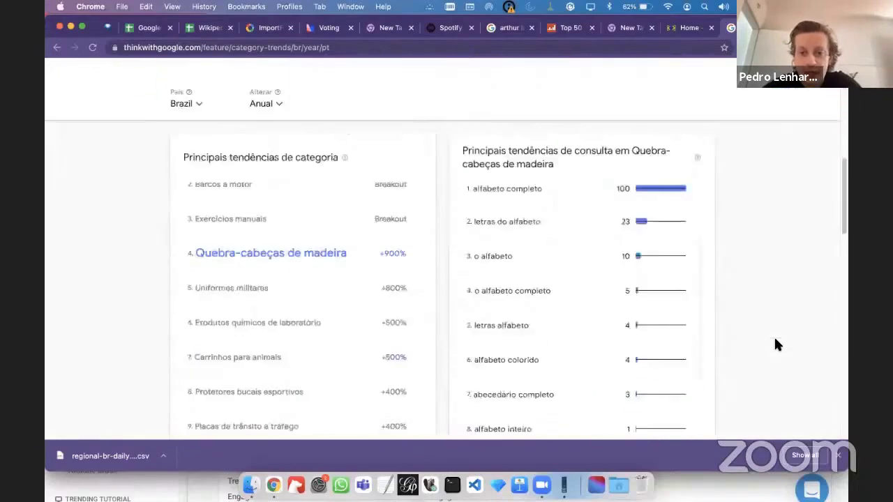
{"action": "scroll", "coordinate": [775, 342], "scroll_direction": "down", "scroll_amount": 1}
{"action": "scroll", "coordinate": [775, 341], "scroll_direction": "up", "scroll_amount": 1}
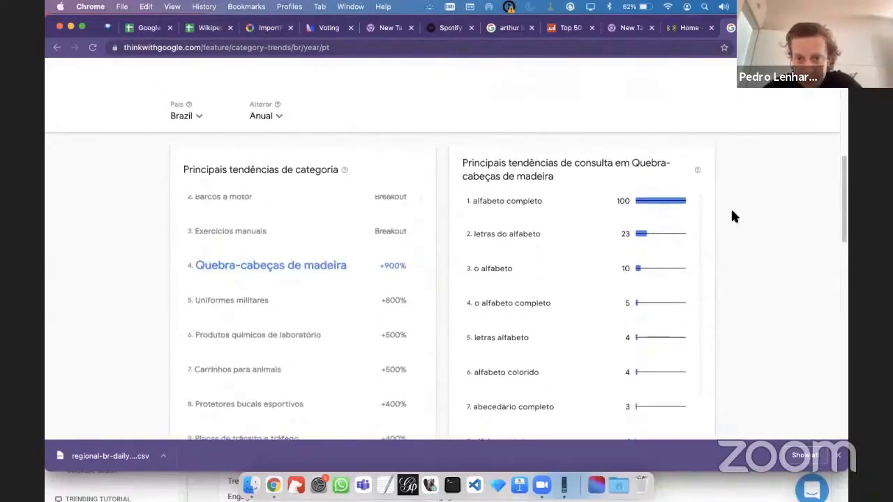
{"action": "right_click", "coordinate": [713, 187]}
{"action": "left_click", "coordinate": [752, 168]}
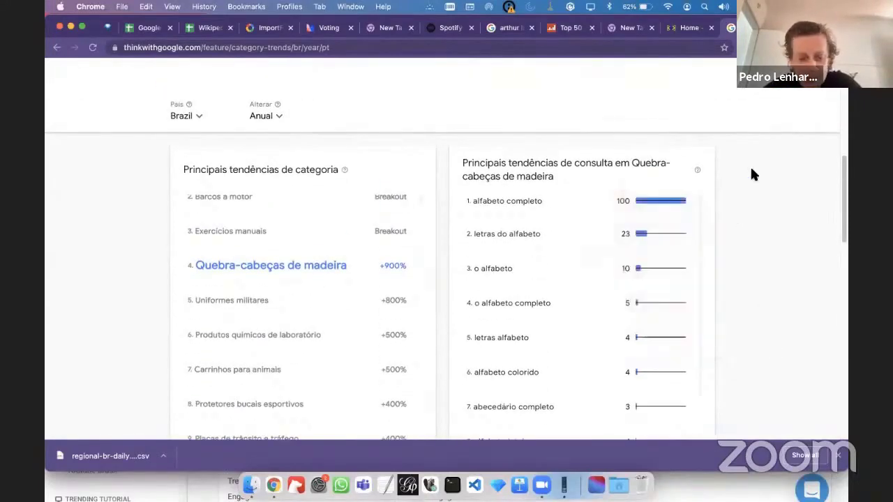
{"action": "right_click", "coordinate": [751, 168]}
- Inspect the page, reload with the Network panel recording, and preview br.json's returned data
{"action": "left_click", "coordinate": [709, 331]}
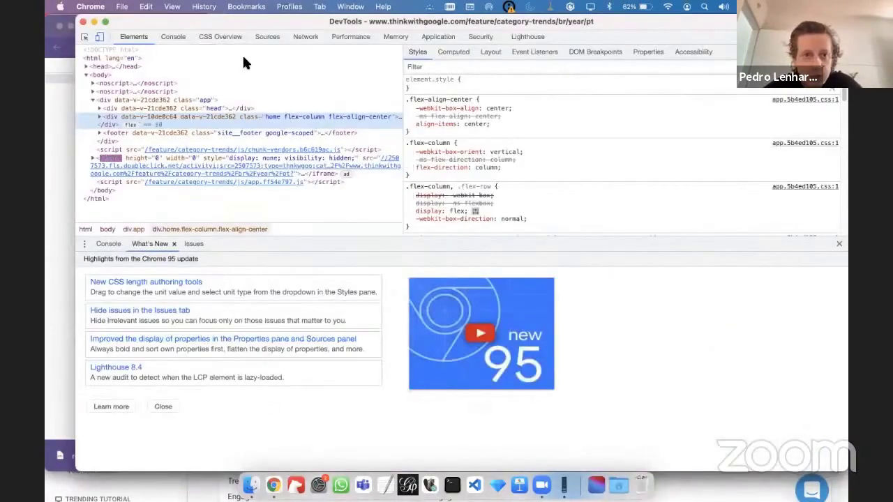
{"action": "left_click", "coordinate": [305, 37]}
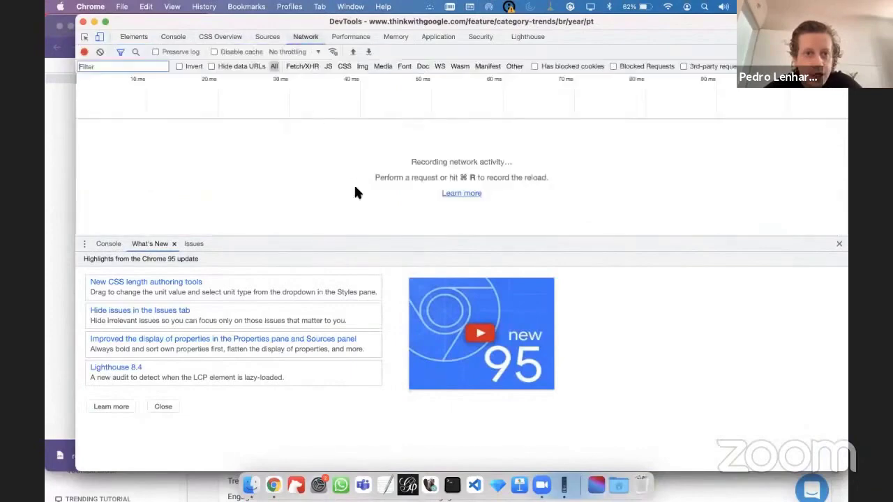
{"action": "key", "text": "super+r"}
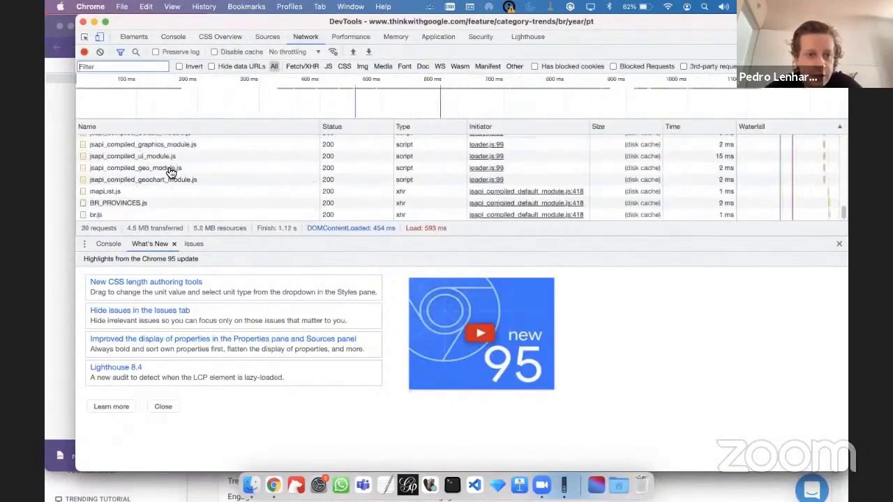
{"action": "scroll", "coordinate": [171, 187], "scroll_direction": "down", "scroll_amount": 3}
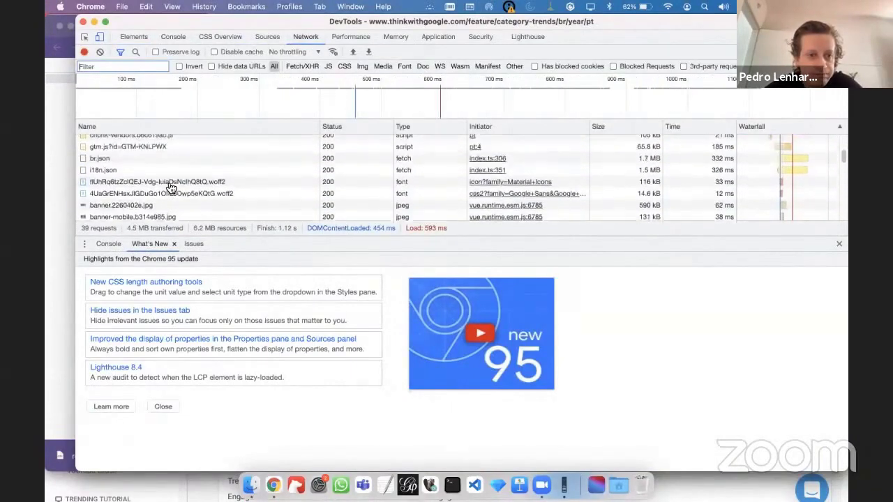
{"action": "left_click", "coordinate": [171, 162]}
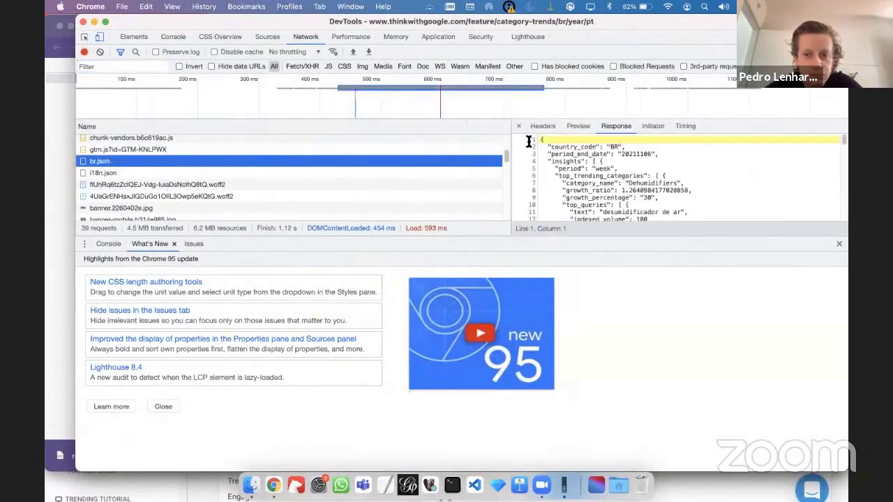
{"action": "left_click", "coordinate": [579, 127]}
- Copy br.json's storage.googleapis.com Request URL from Headers and return to the trends page
{"action": "left_click", "coordinate": [556, 130]}
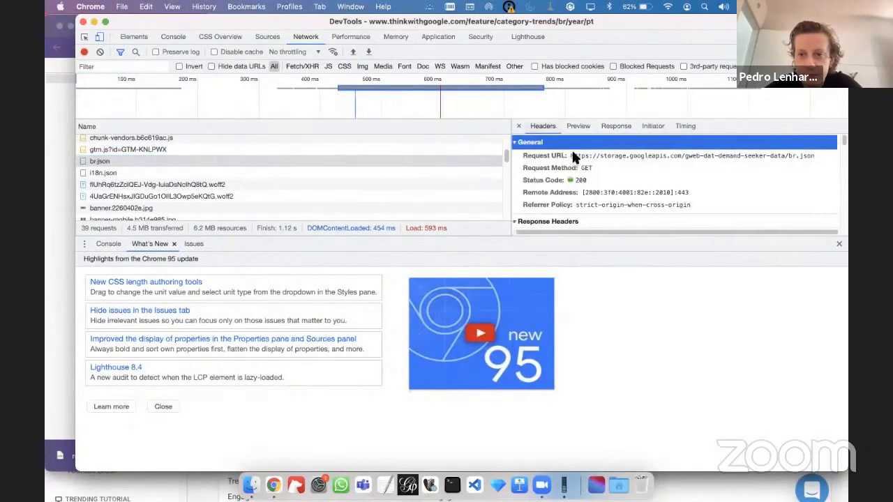
{"action": "left_click_drag", "start_coordinate": [574, 157], "coordinate": [594, 159]}
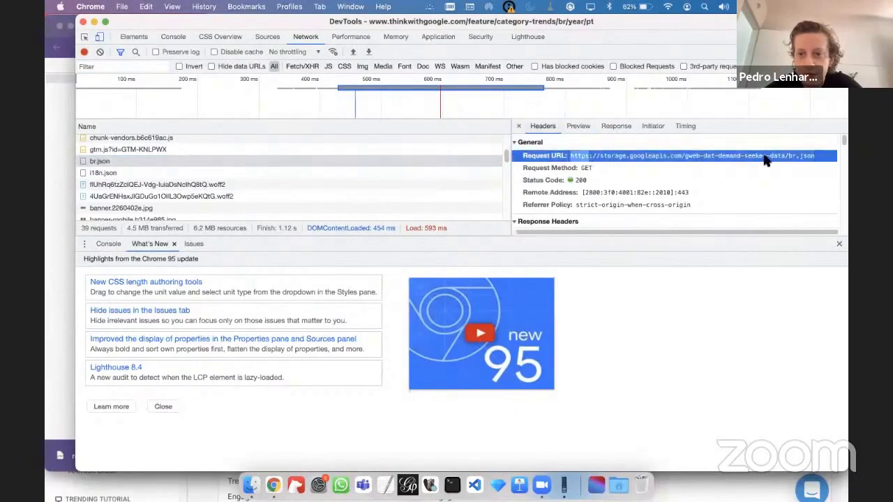
{"action": "left_click_drag", "start_coordinate": [764, 160], "coordinate": [820, 161]}
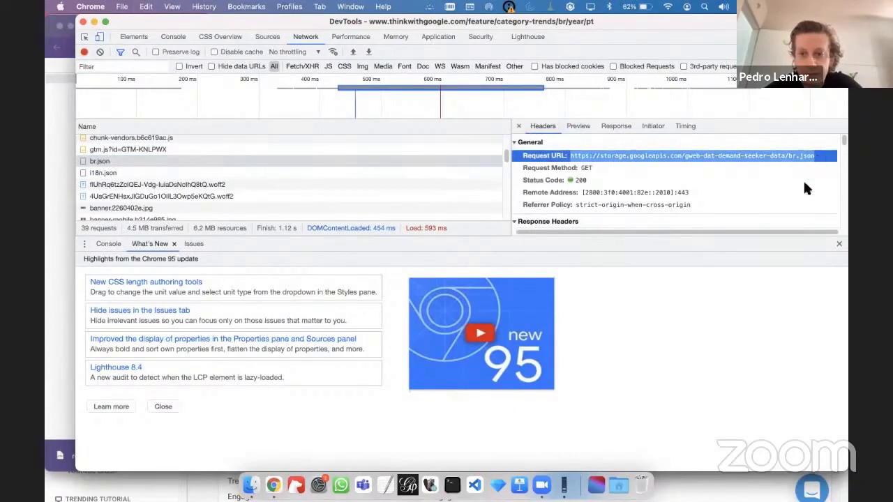
{"action": "left_click", "coordinate": [804, 182]}
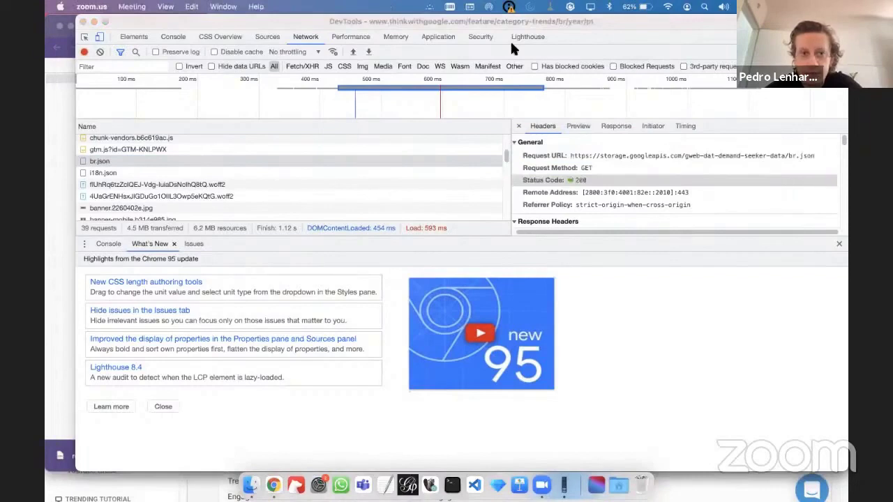
{"action": "left_click", "coordinate": [59, 108]}
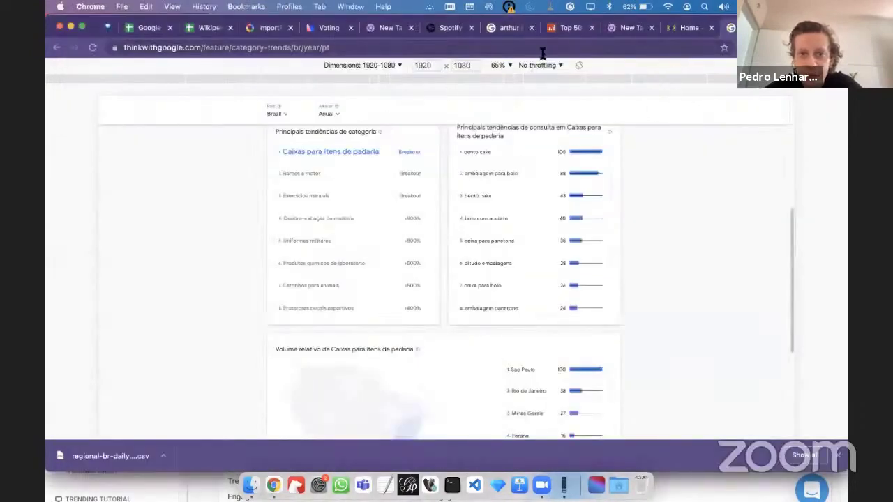
- In the Workshop spreadsheet, paste the br.json URL into SyncWith's endpoint field
{"action": "left_click", "coordinate": [184, 28]}
{"action": "left_click", "coordinate": [141, 33]}
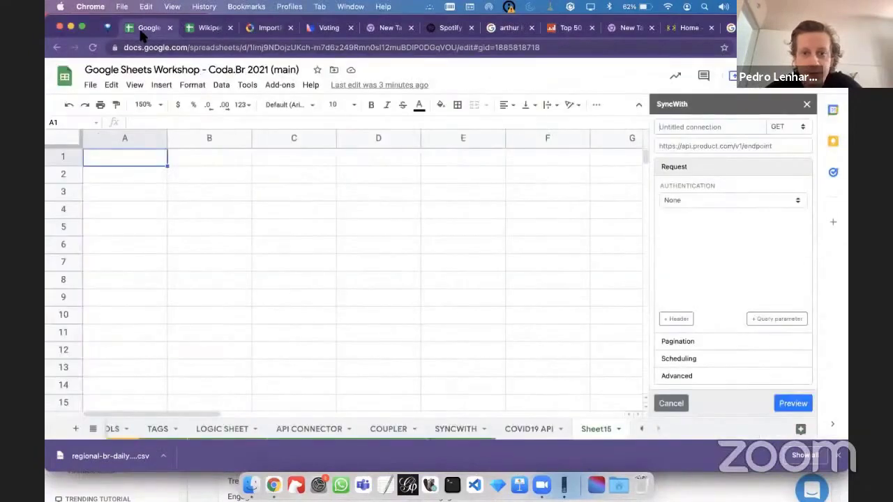
{"action": "left_click", "coordinate": [680, 124]}
{"action": "left_click", "coordinate": [806, 147]}
{"action": "key", "text": "ctrl+v"}
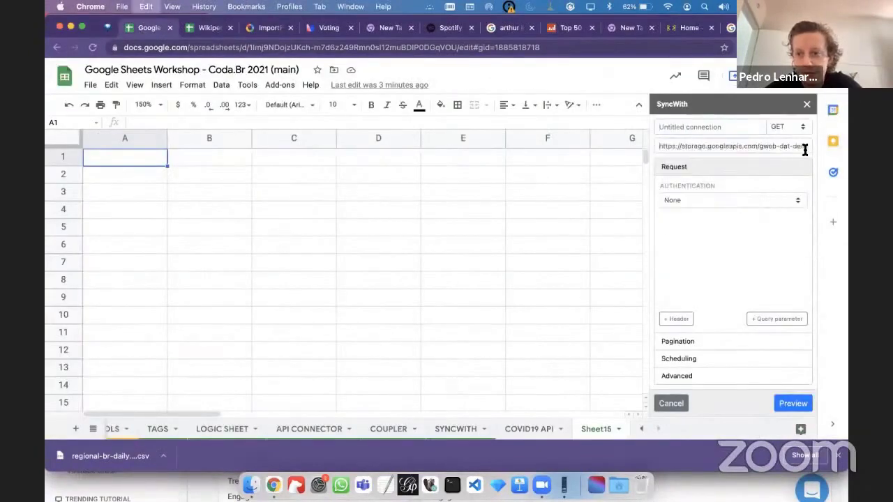
{"action": "key", "text": "Tab"}
{"action": "key", "text": "Tab"}
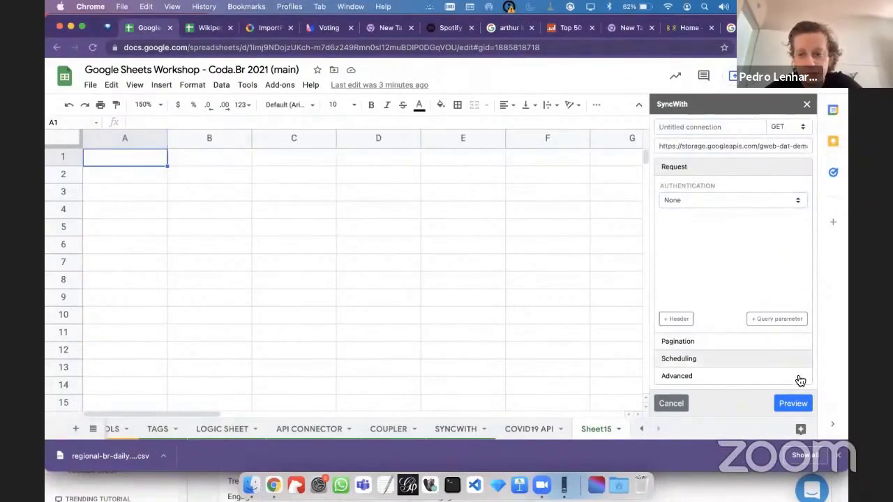
- Preview the data, expand insights and top_trending_categories into rows, and insert it
{"action": "left_click", "coordinate": [796, 405]}
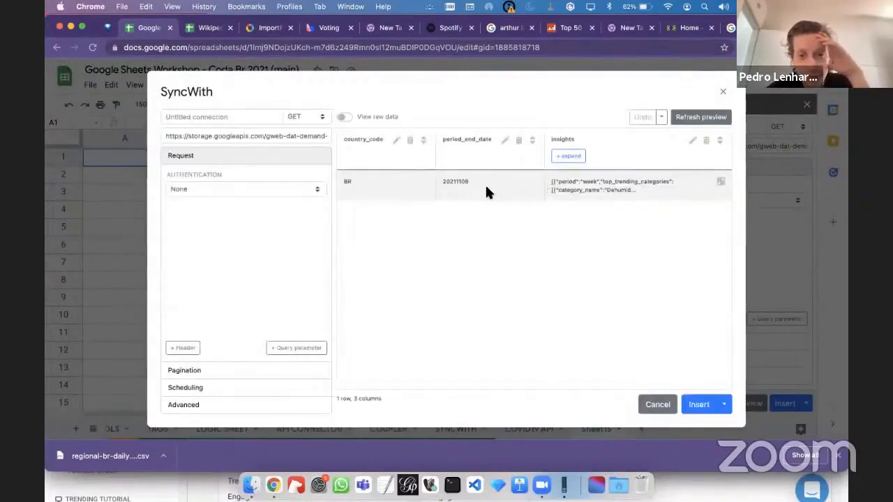
{"action": "left_click", "coordinate": [568, 156]}
{"action": "scroll", "coordinate": [571, 222], "scroll_direction": "right", "scroll_amount": 5}
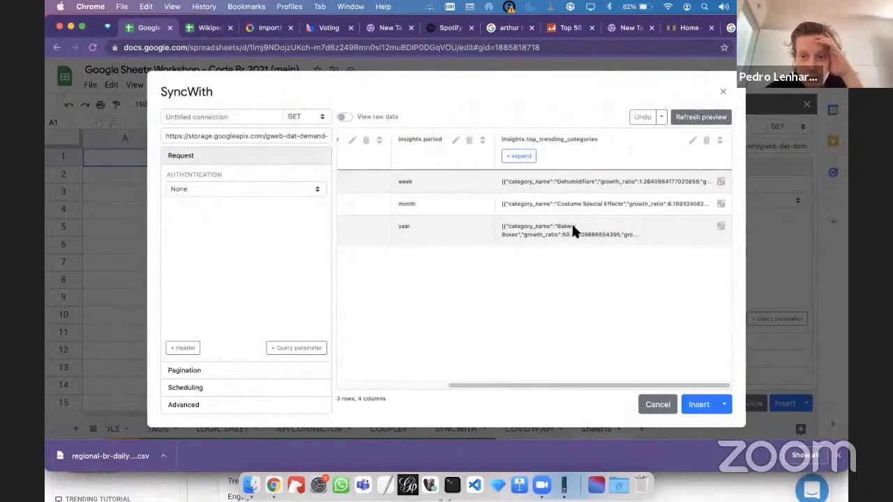
{"action": "left_click", "coordinate": [519, 155]}
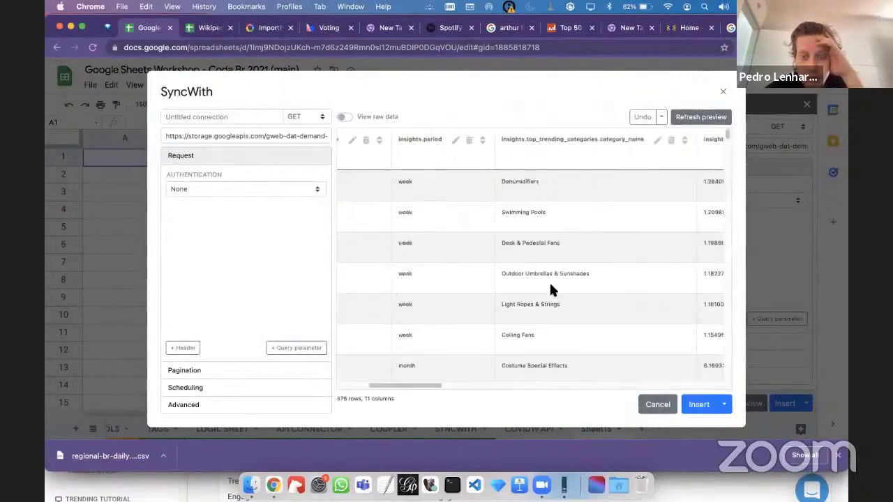
{"action": "left_click", "coordinate": [699, 405]}
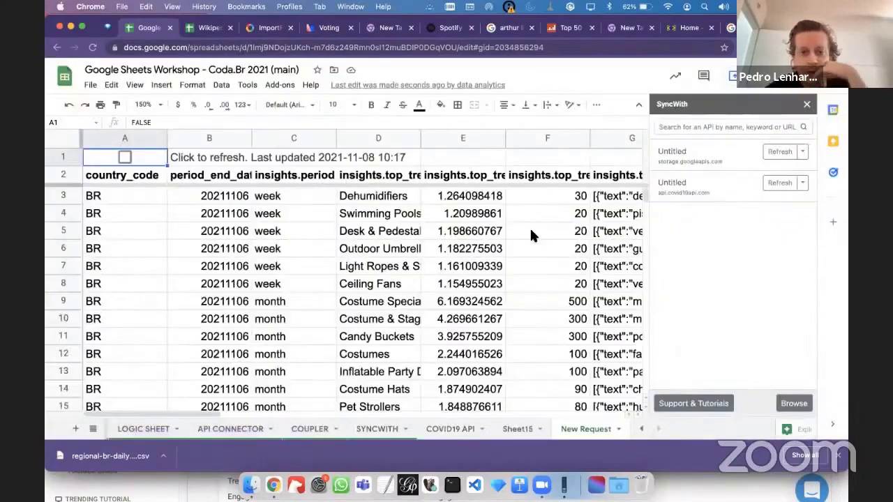
- Check cell F5 and browse the New Request trend rows, then go to the SYNCWITH sheet
{"action": "left_click", "coordinate": [531, 232]}
{"action": "scroll", "coordinate": [531, 232], "scroll_direction": "right", "scroll_amount": 15}
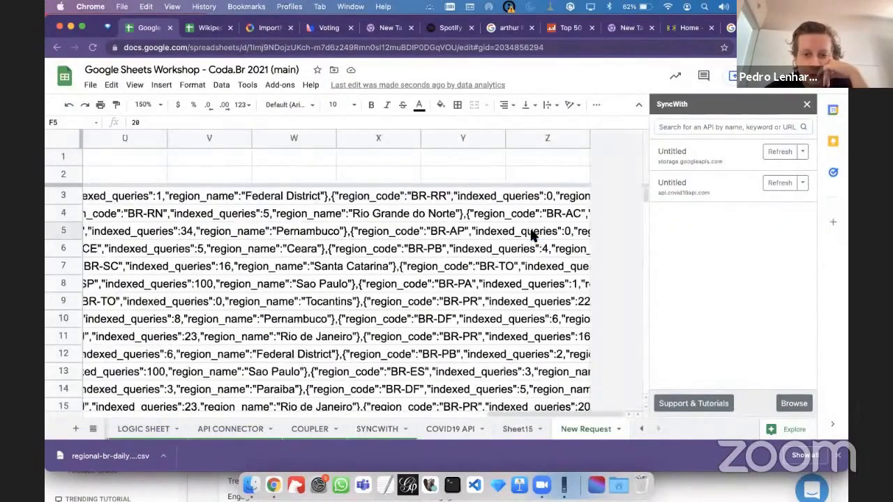
{"action": "scroll", "coordinate": [531, 231], "scroll_direction": "left", "scroll_amount": 15}
{"action": "scroll", "coordinate": [531, 231], "scroll_direction": "down", "scroll_amount": 10}
{"action": "scroll", "coordinate": [531, 230], "scroll_direction": "down", "scroll_amount": 10}
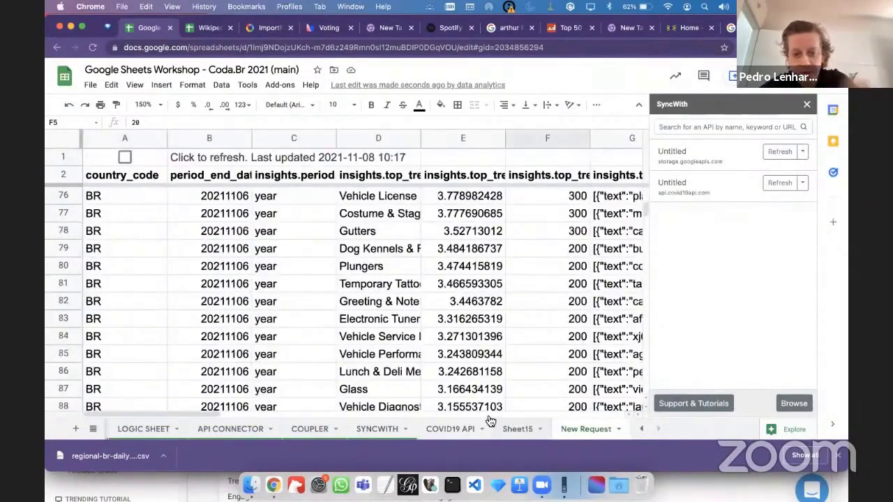
{"action": "left_click", "coordinate": [388, 428]}
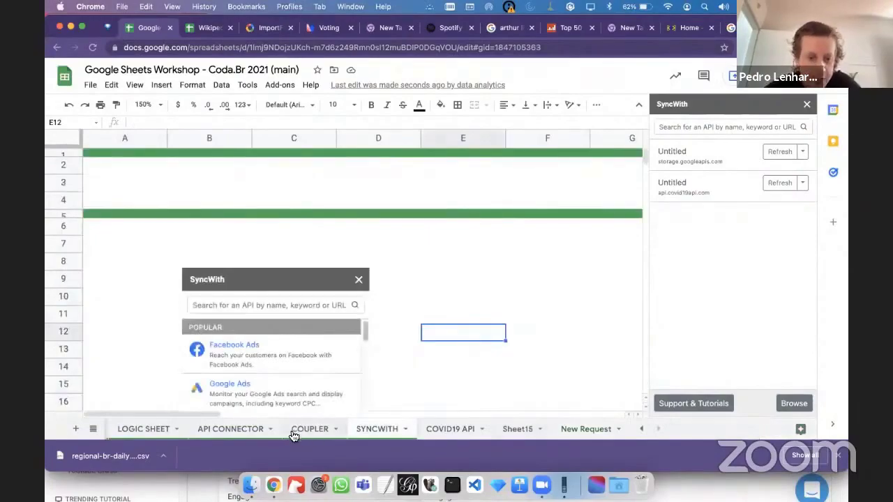